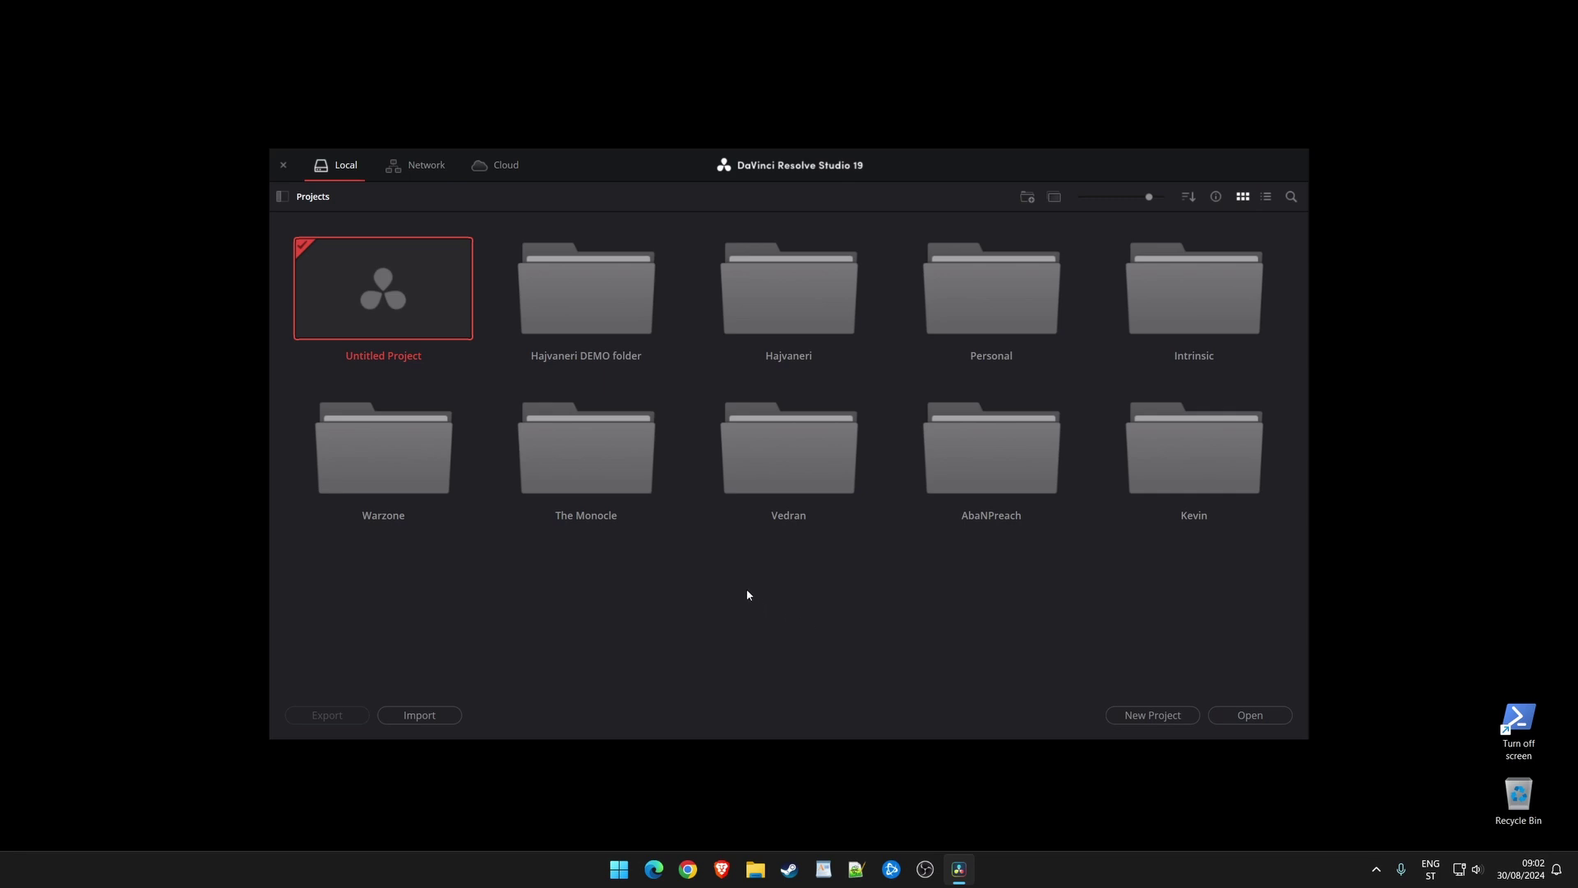
Inside the Hajvaneri DEMO project folder, delete the Hajvaneri DEMO 2 project and confirm.
double_click(604, 313)
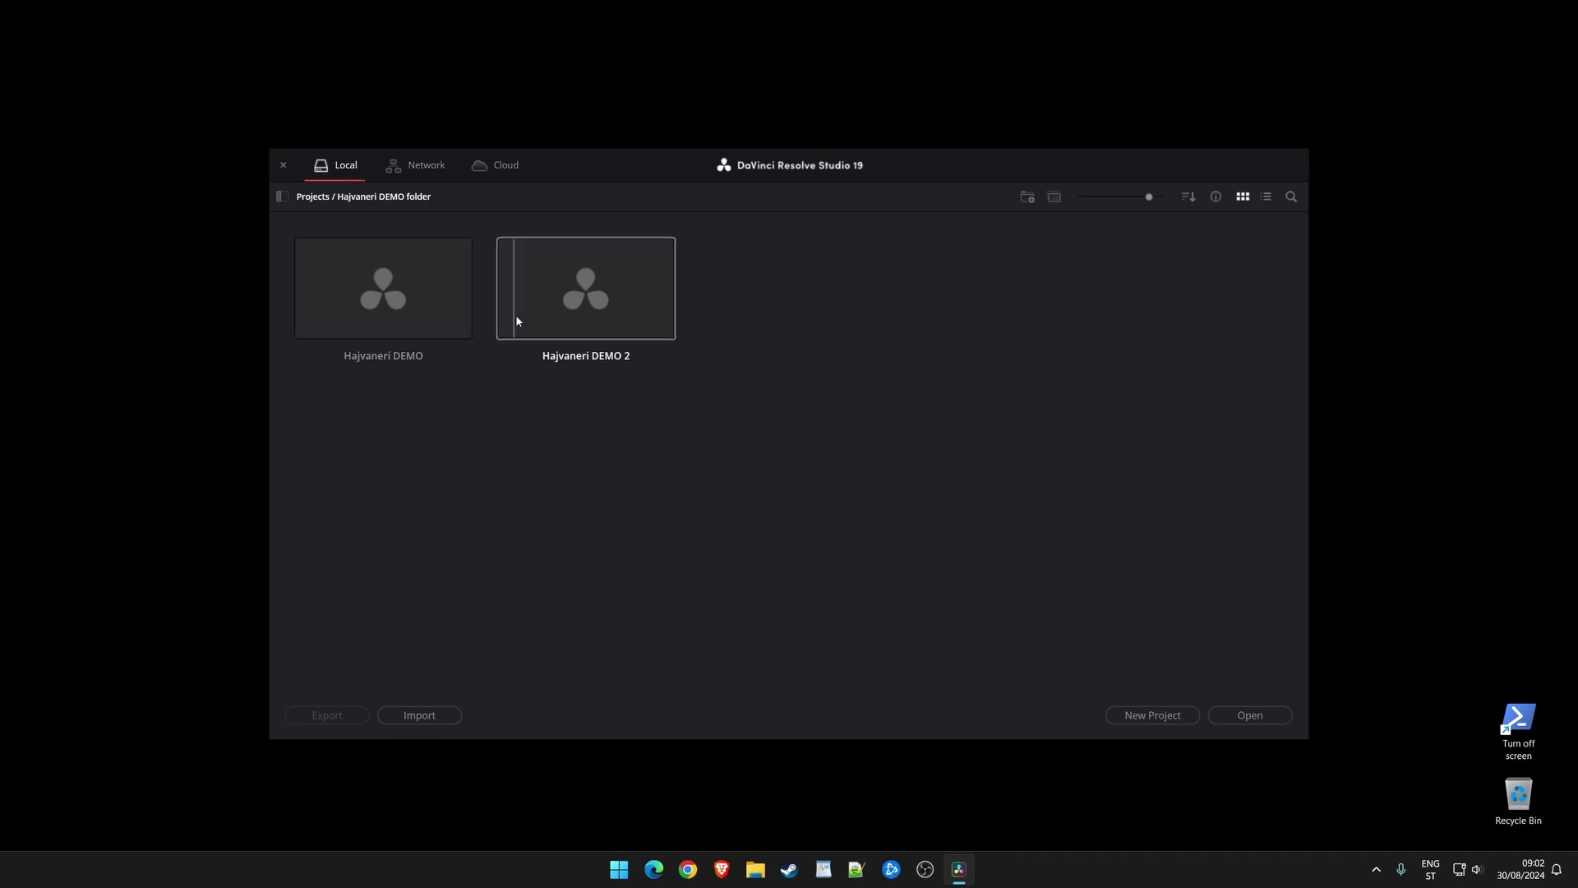
click(637, 362)
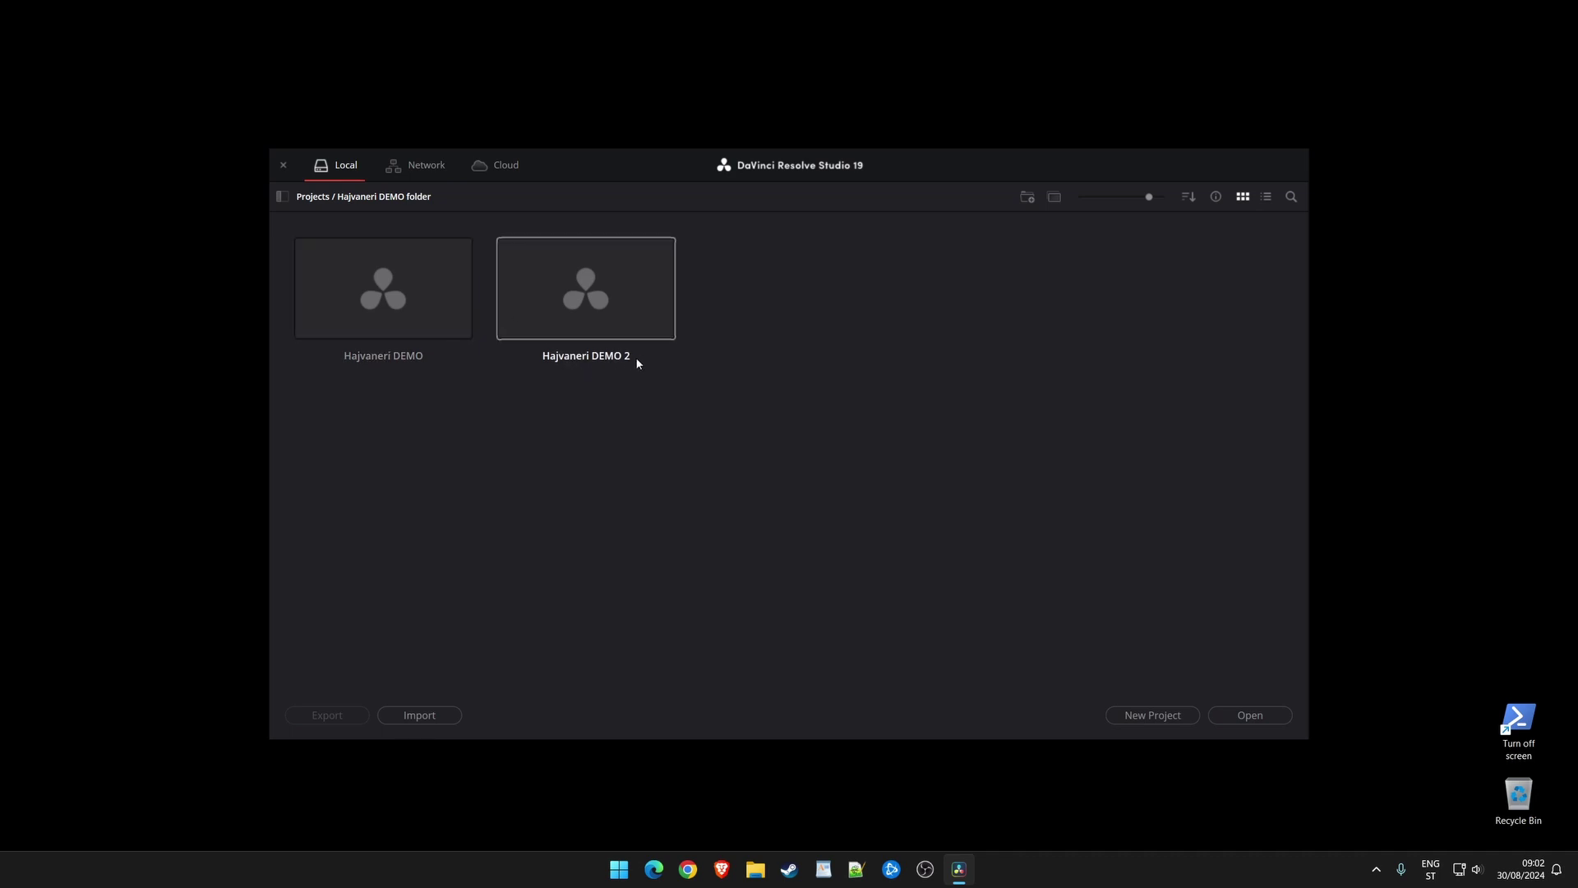
right_click(593, 300)
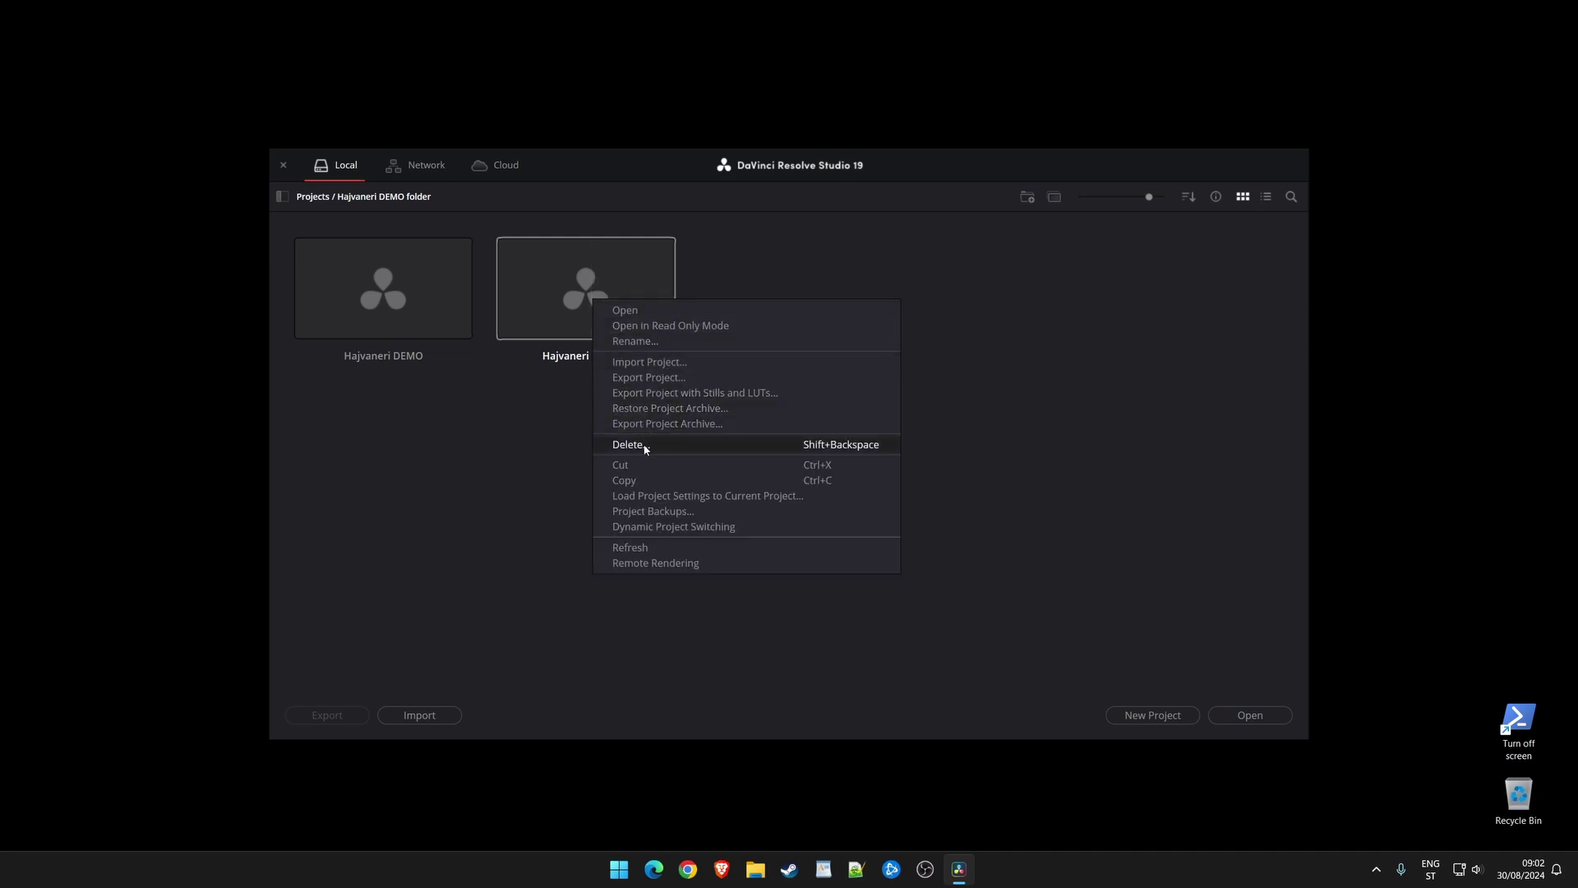
click(835, 446)
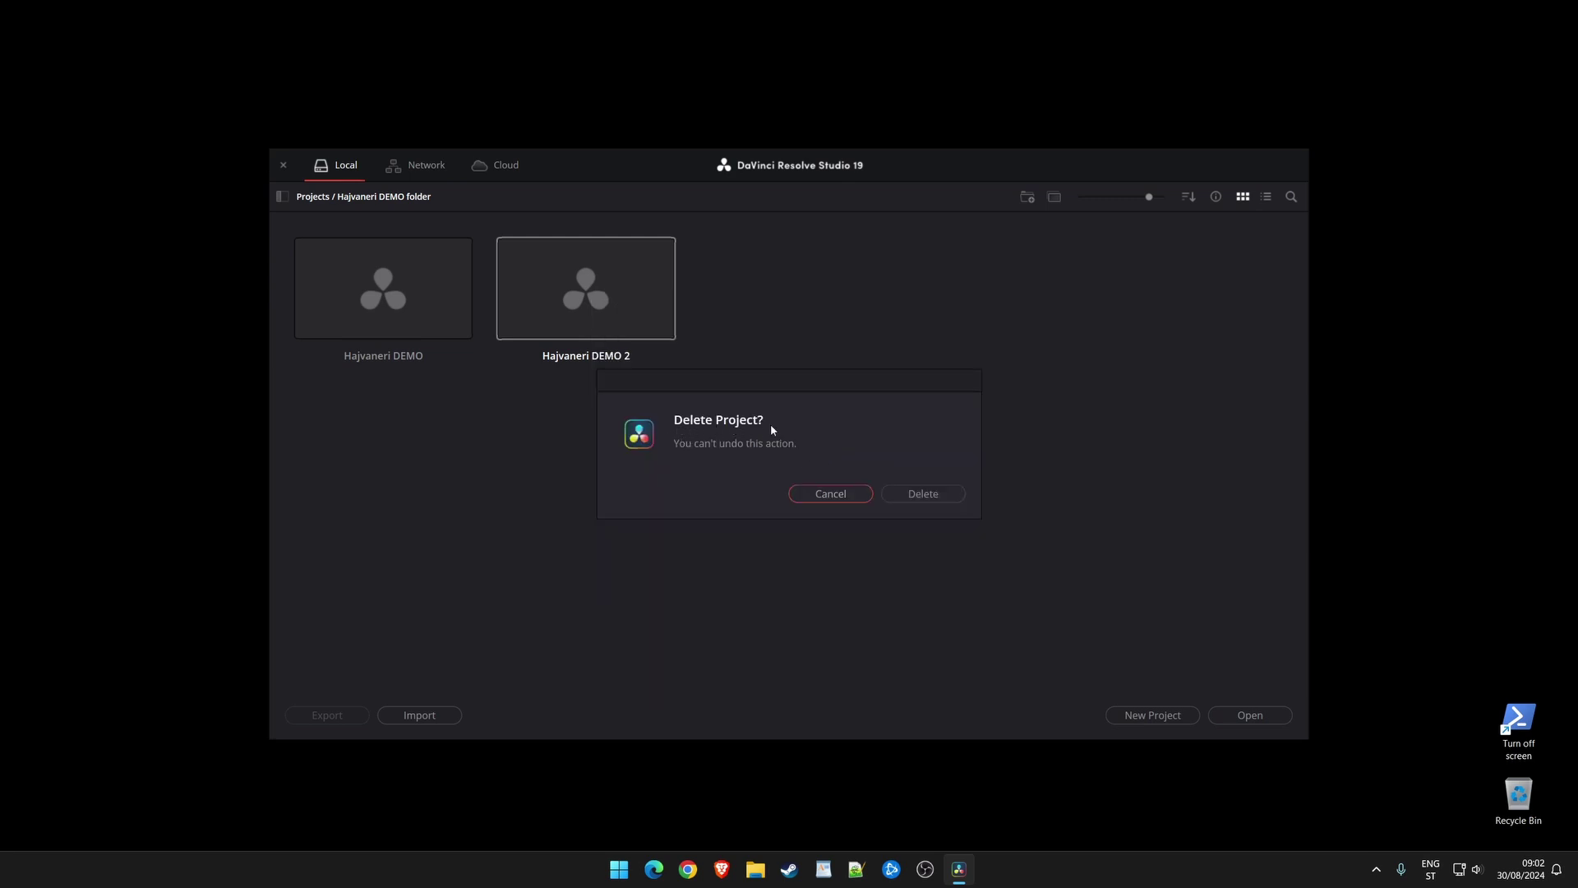
click(921, 495)
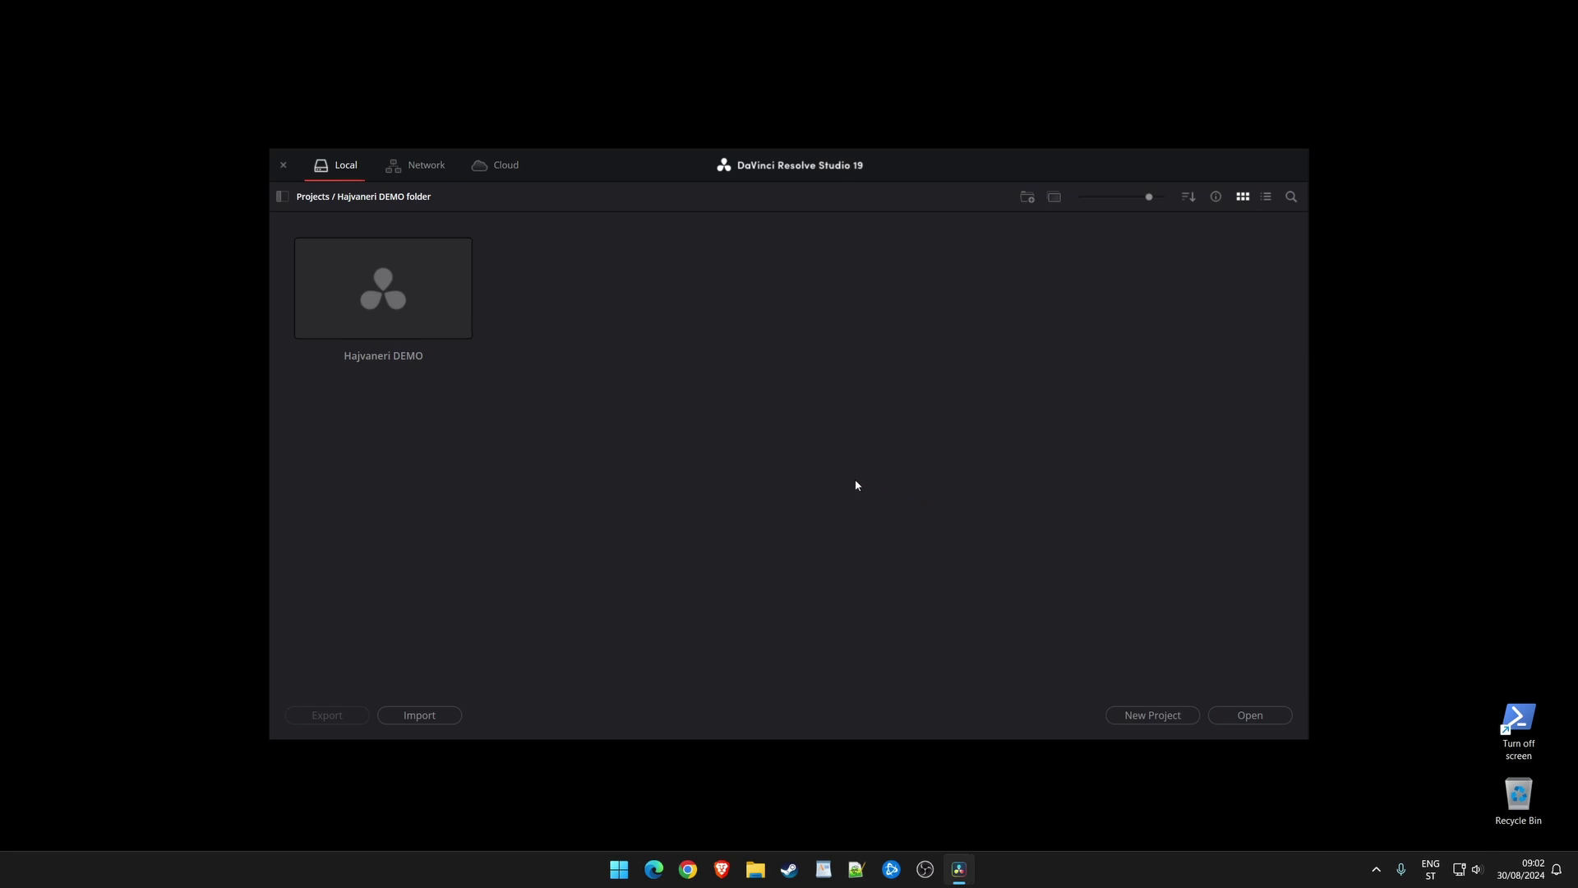
Load Hajvaneri DEMO and visit the Cut, Edit, Fusion, Color, Fairlight, and Deliver pages, ending on Media.
double_click(386, 296)
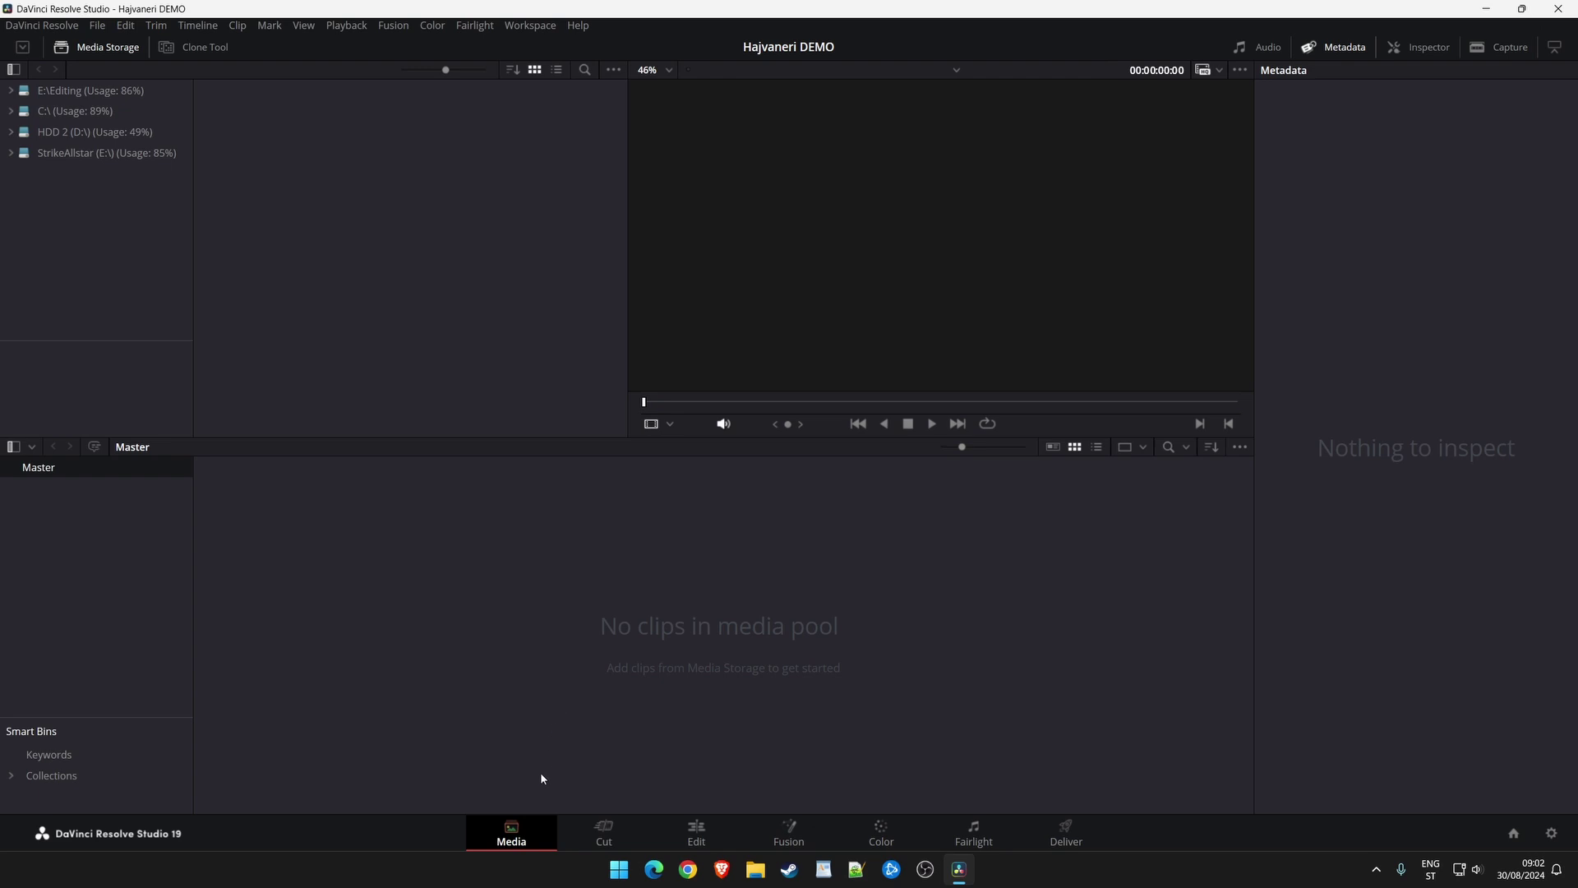
click(605, 834)
click(687, 835)
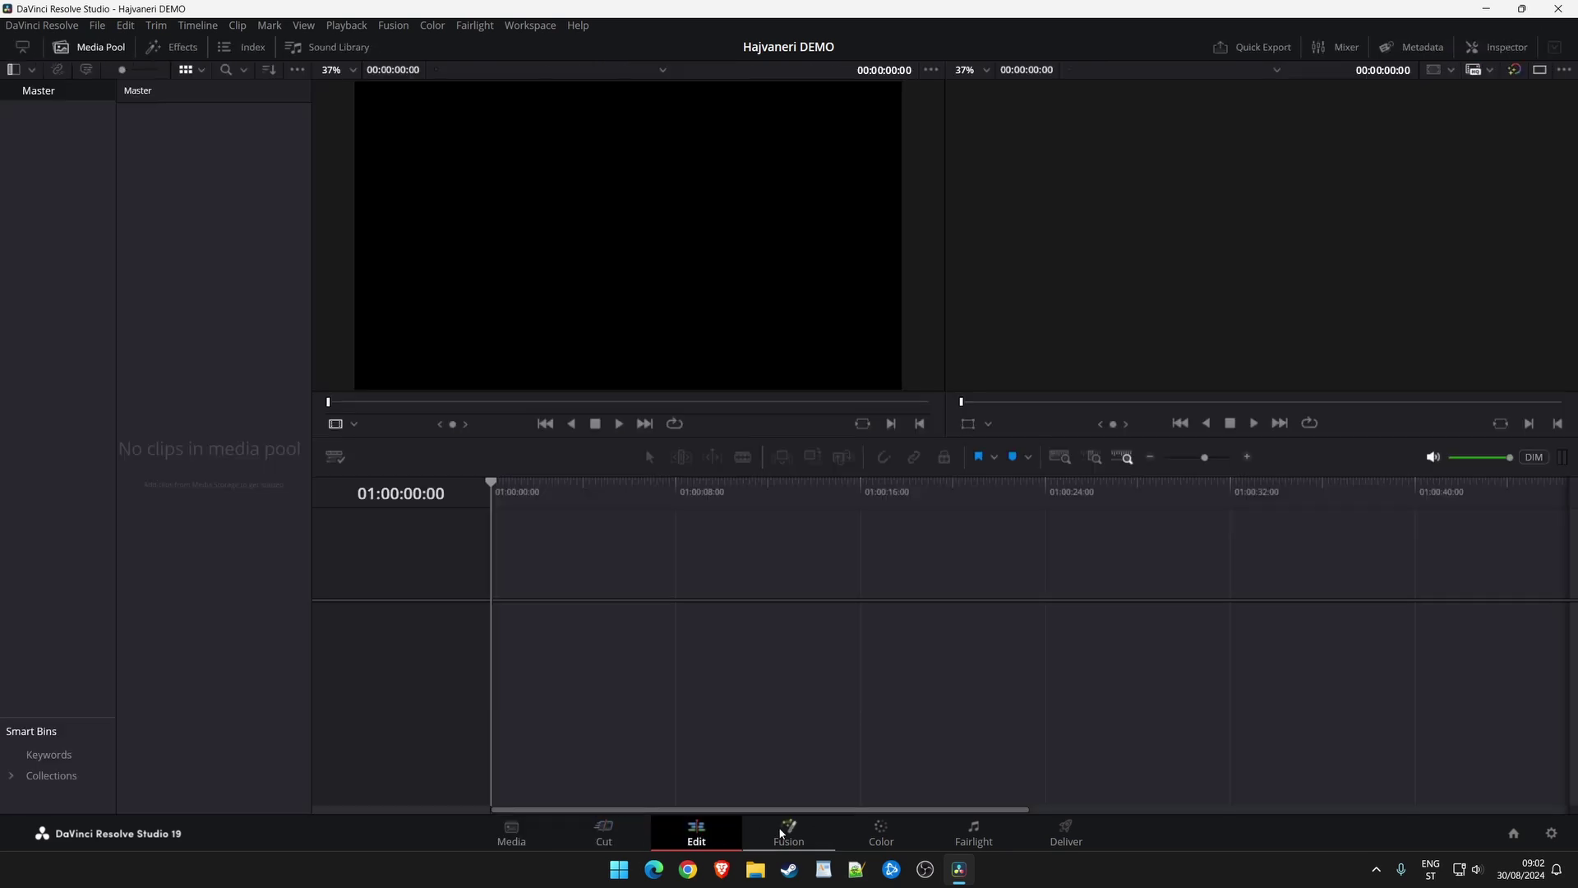
click(789, 837)
click(904, 837)
click(982, 835)
click(1062, 832)
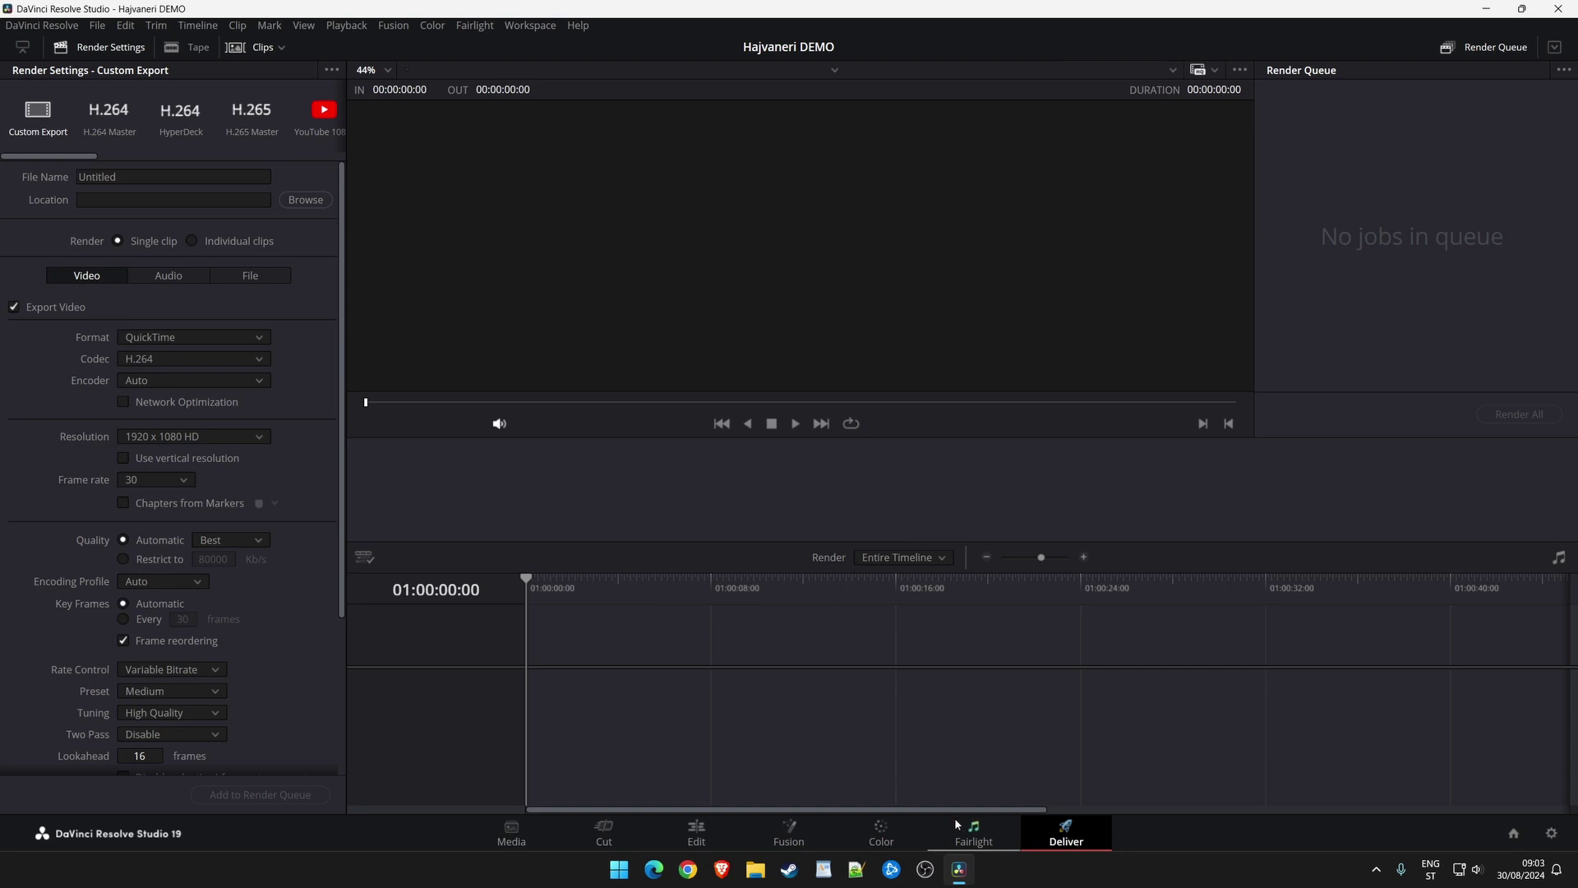
click(524, 839)
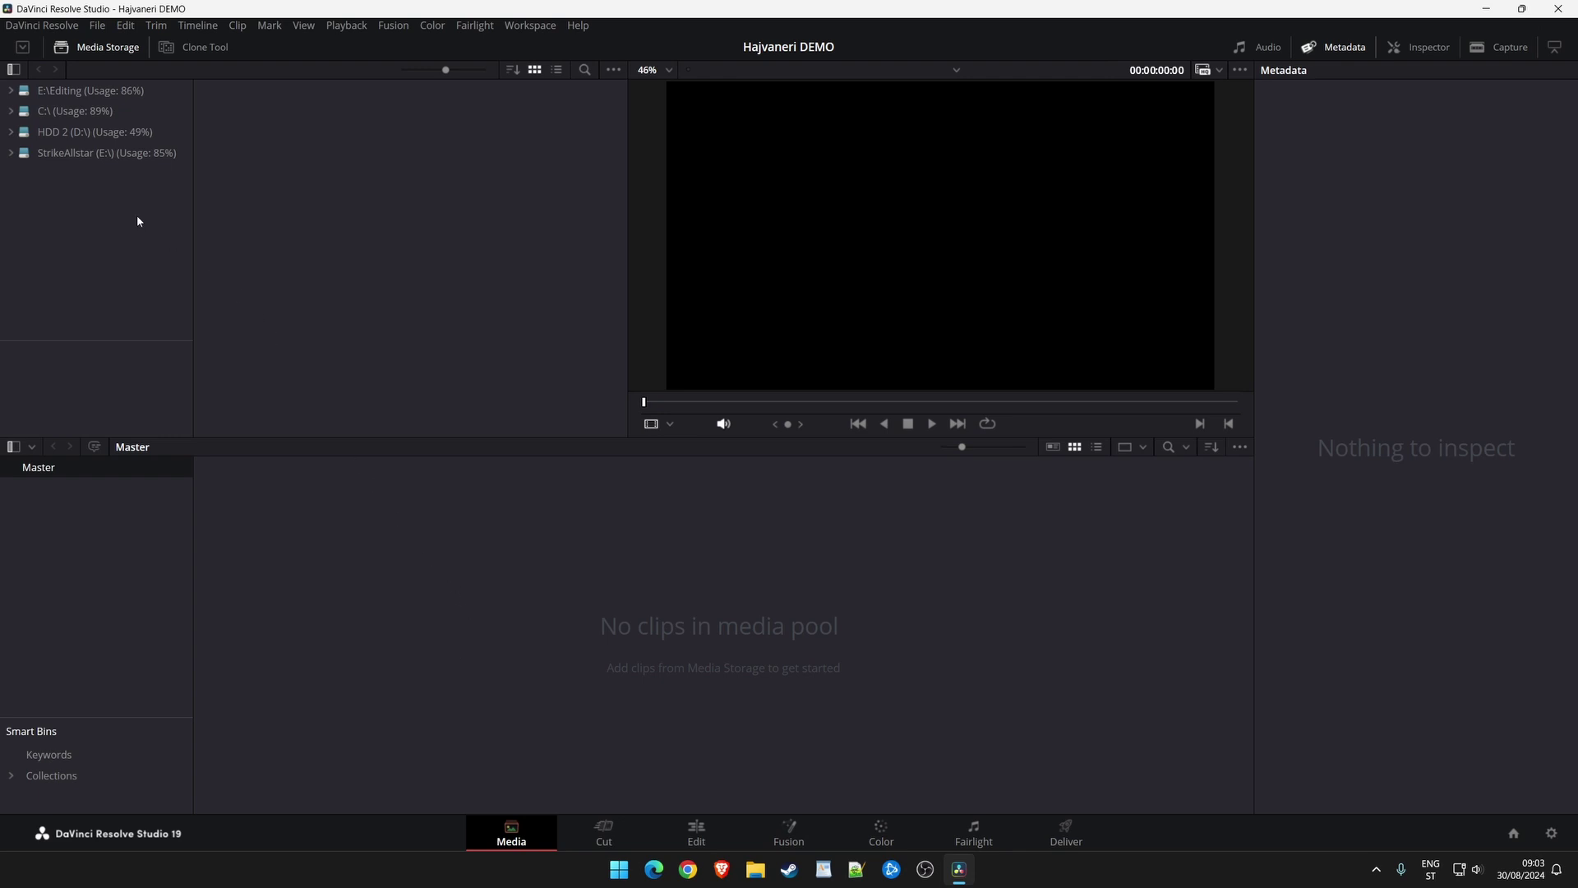
Browse HDD 2 (D:\) to Editing/LikeShareBell and drag LikeShareBell.mp4 into the Media Pool.
click(64, 135)
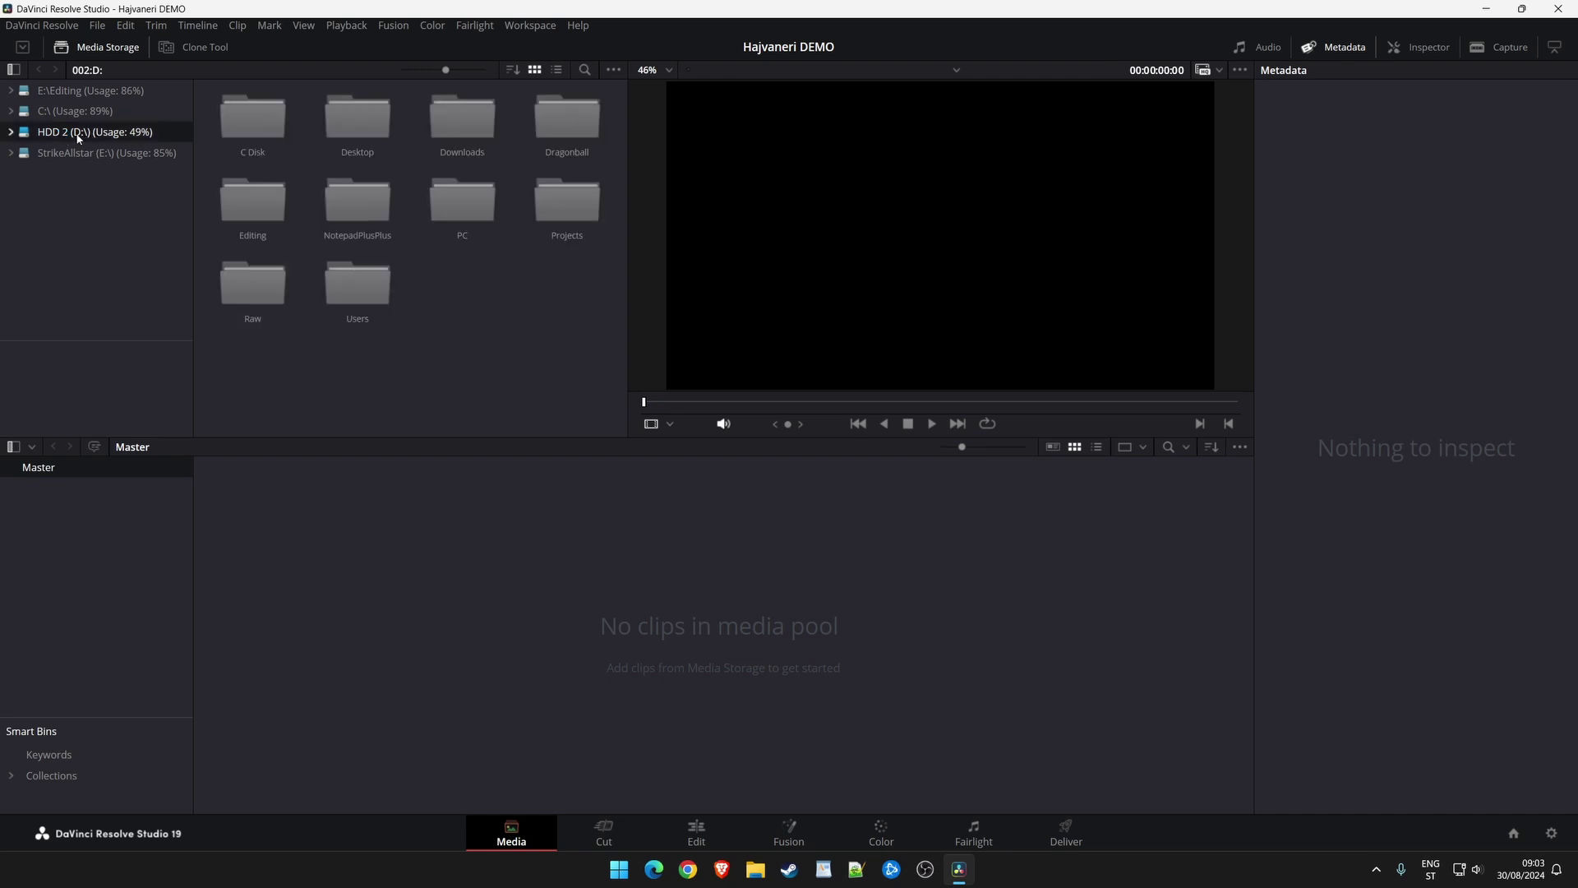
double_click(265, 210)
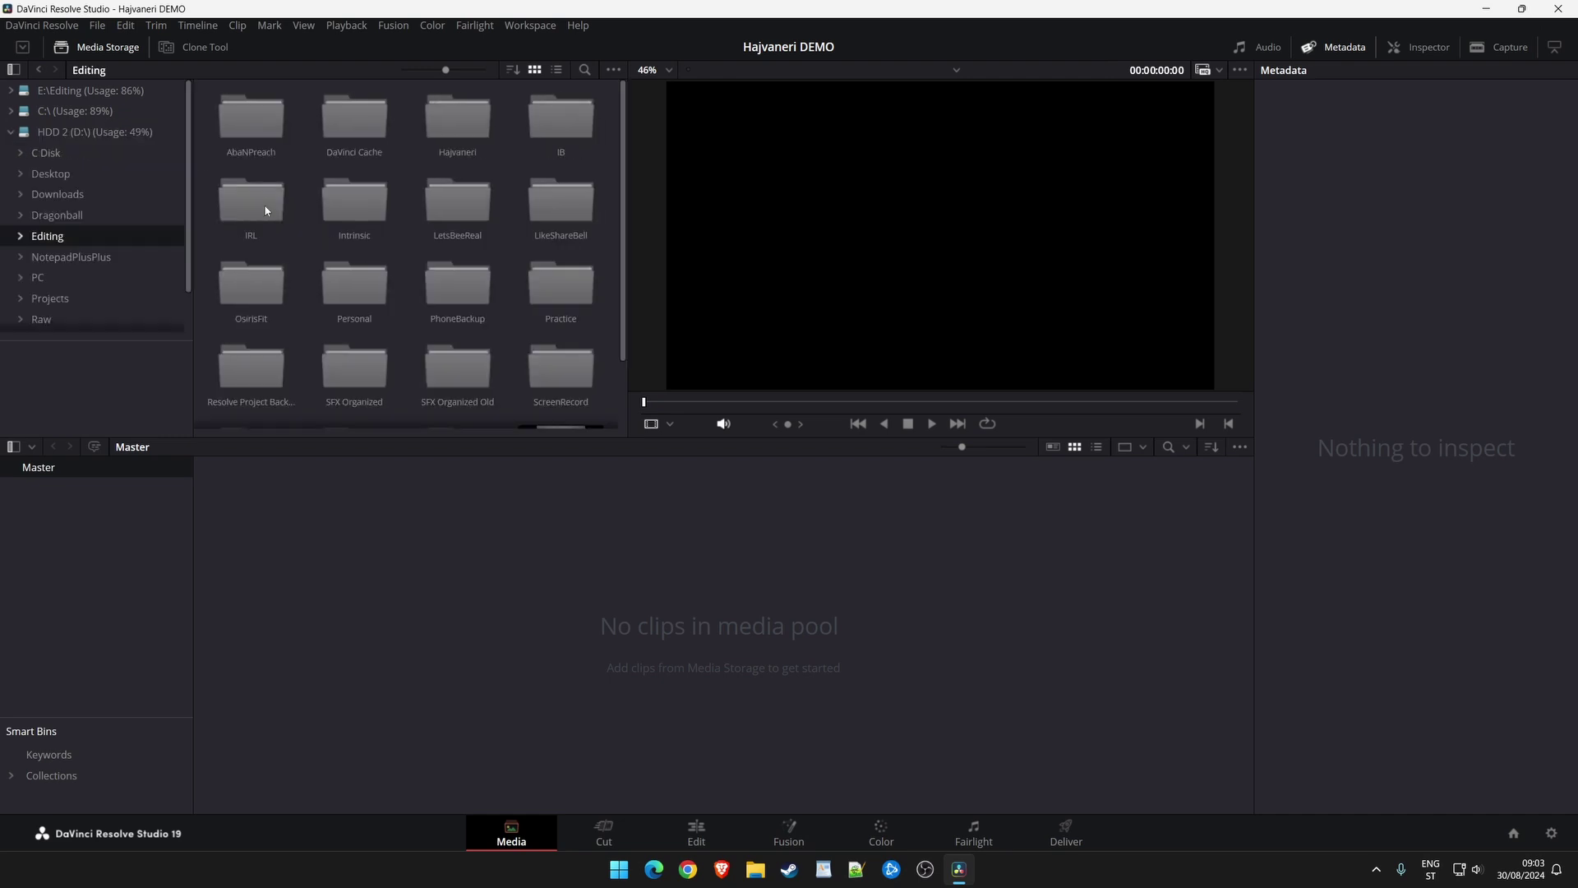
double_click(554, 224)
click(247, 123)
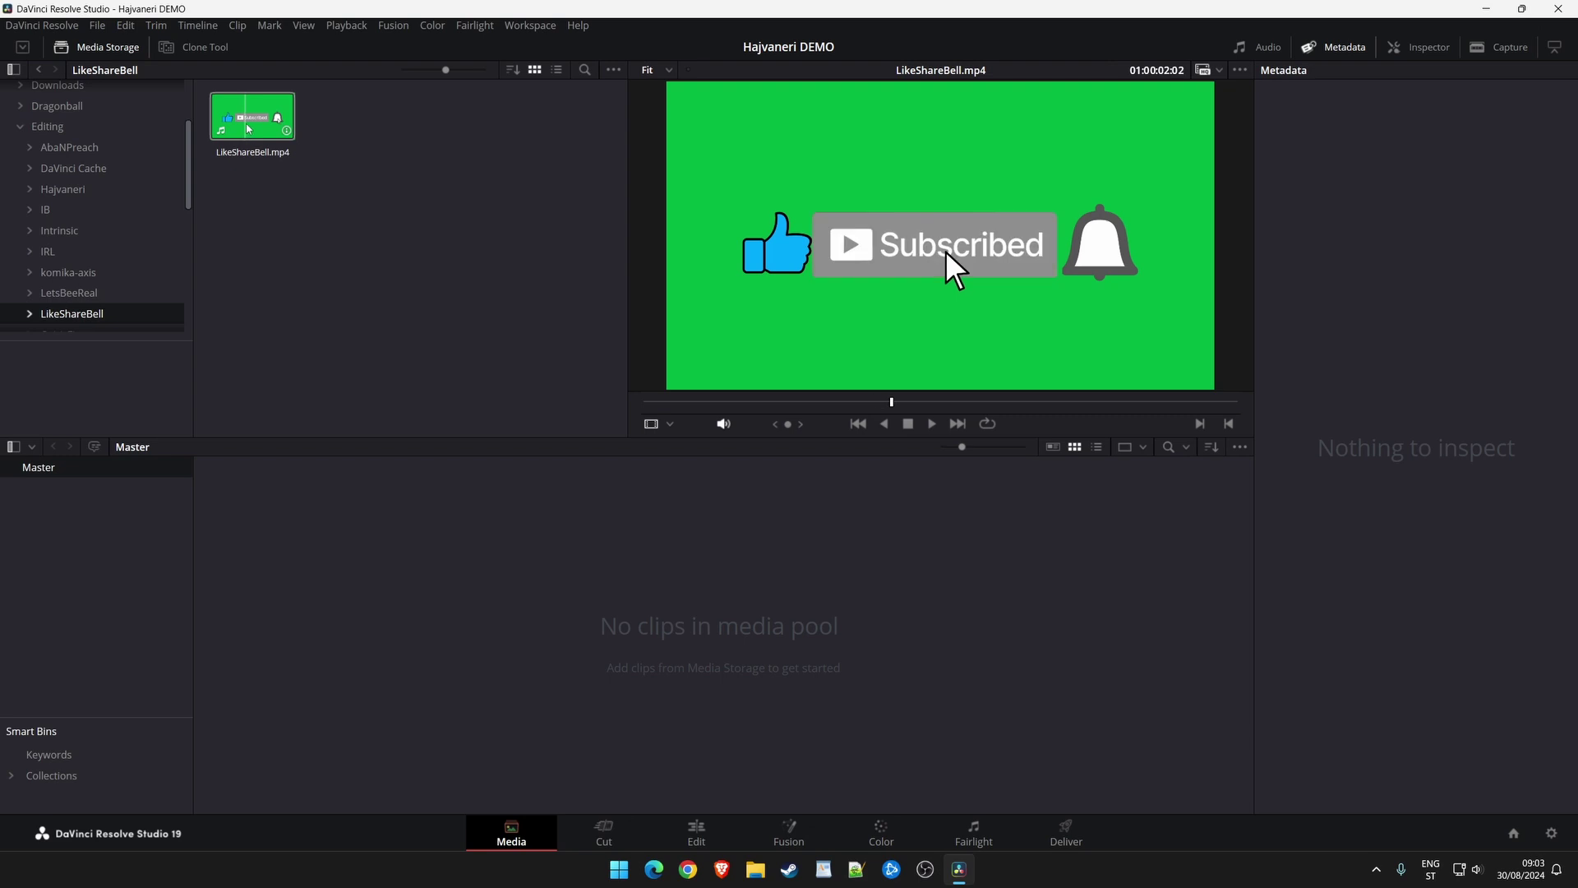
mouse_move(252, 129)
mouse_down()
mouse_move(345, 527)
mouse_move(338, 581)
mouse_up()
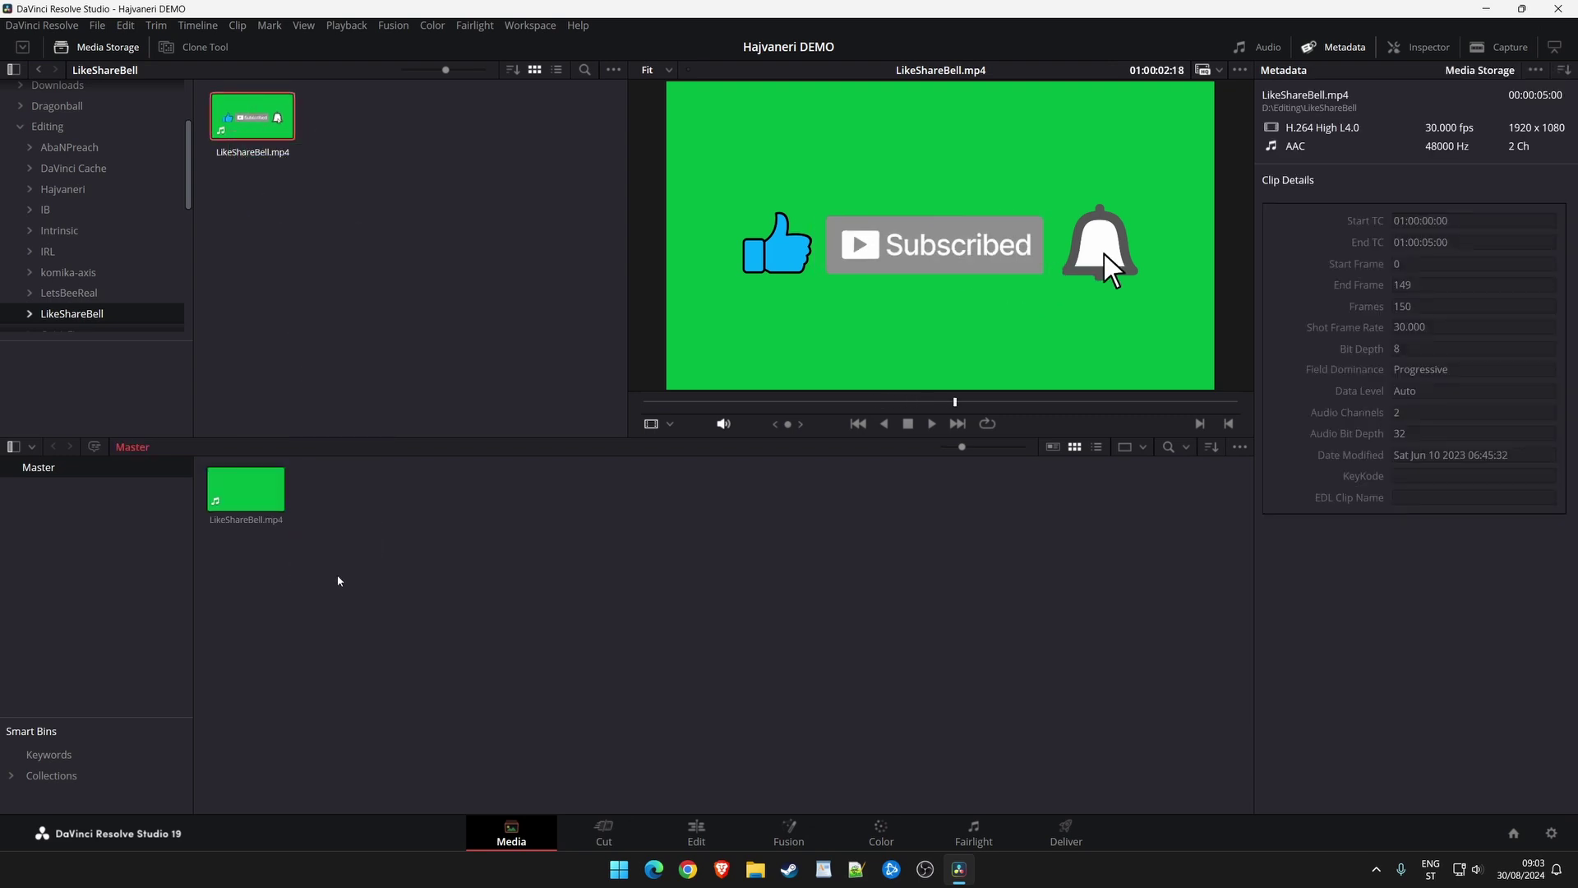
click(504, 562)
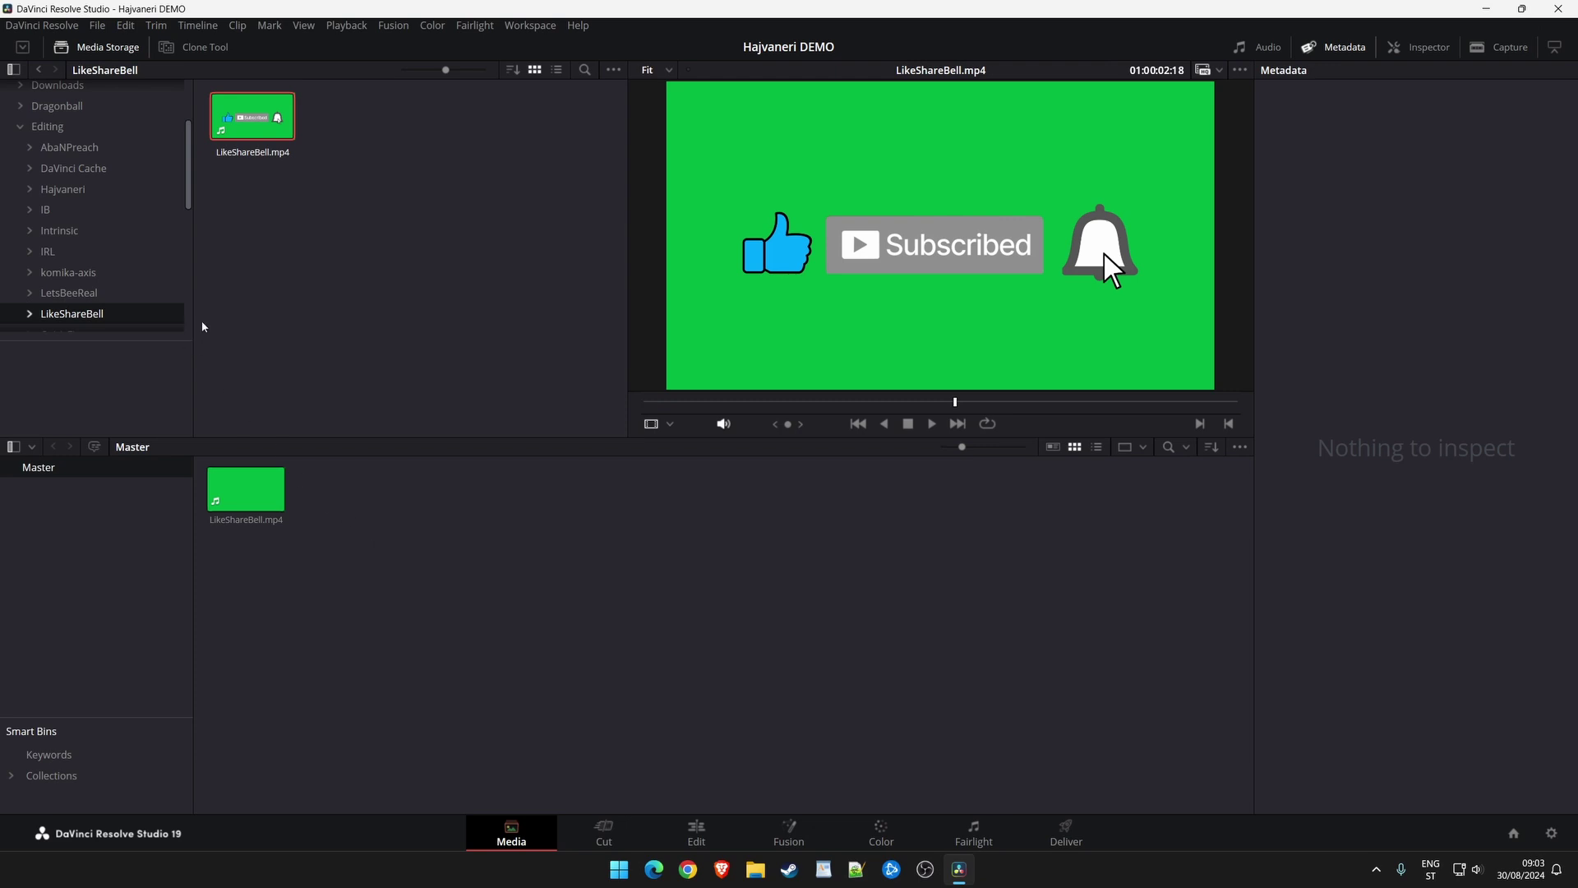
scroll(156, 133, up, 3)
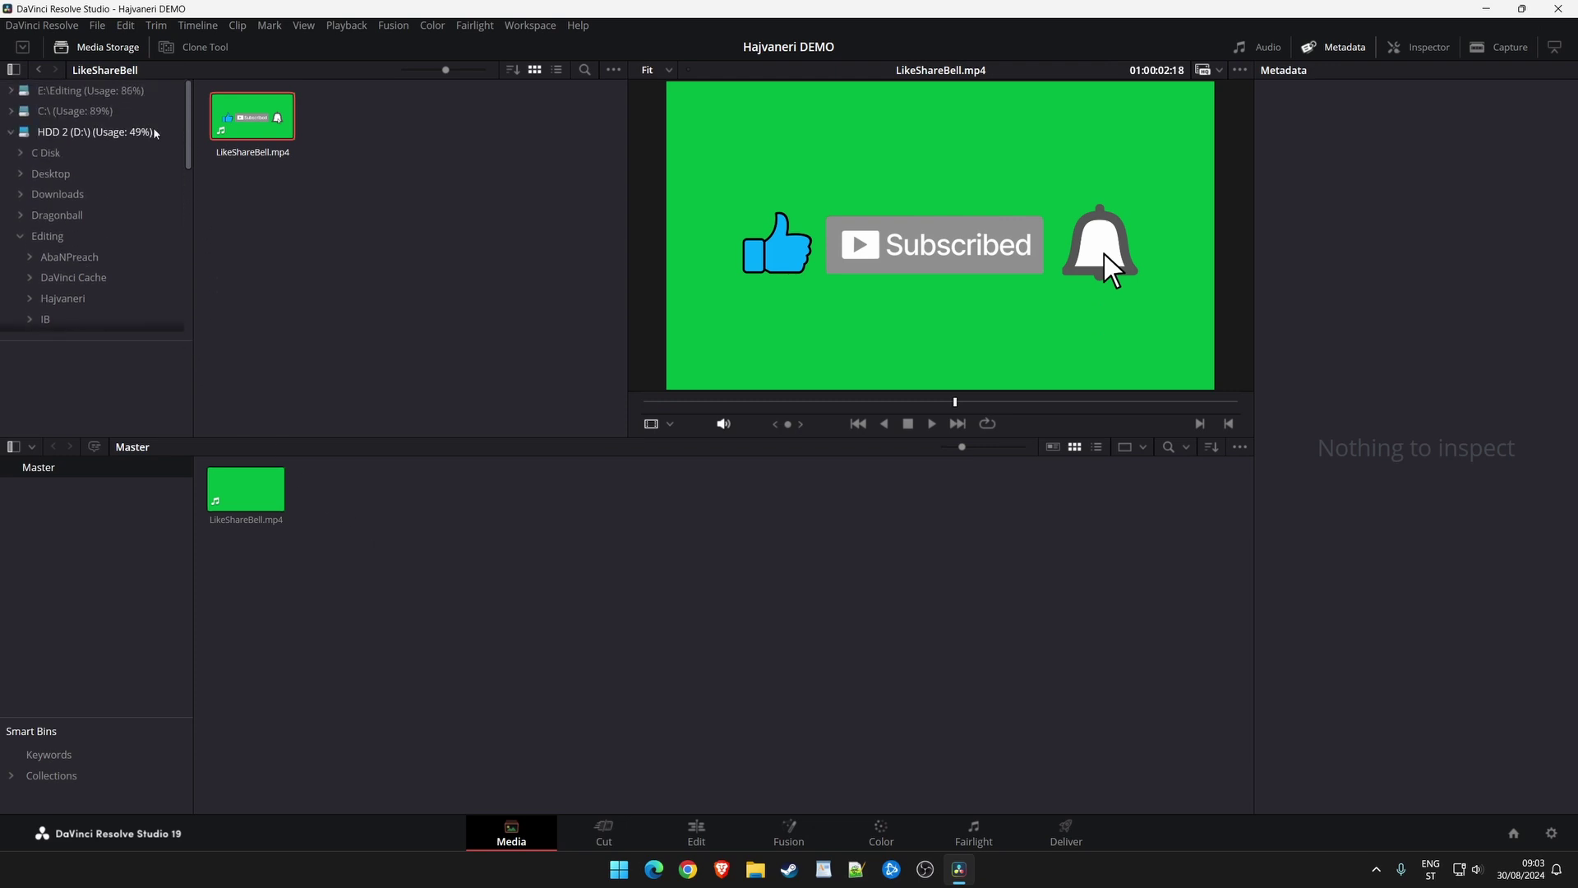
Collapse the HDD 2 (D:\) folder tree, then dismiss the File > Import submenu unused.
click(11, 132)
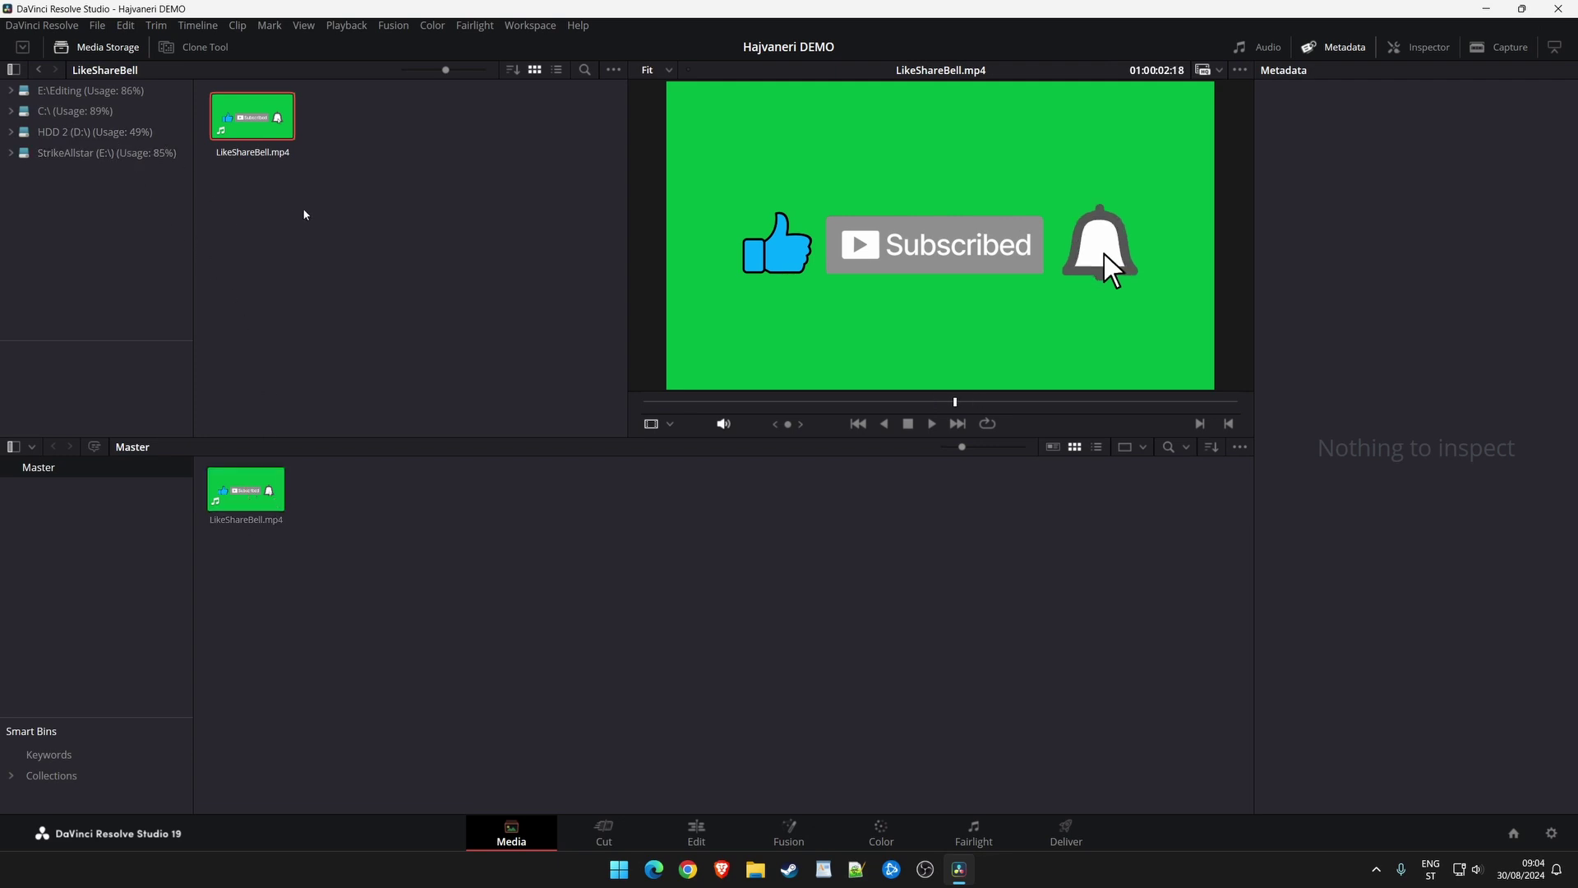
click(97, 26)
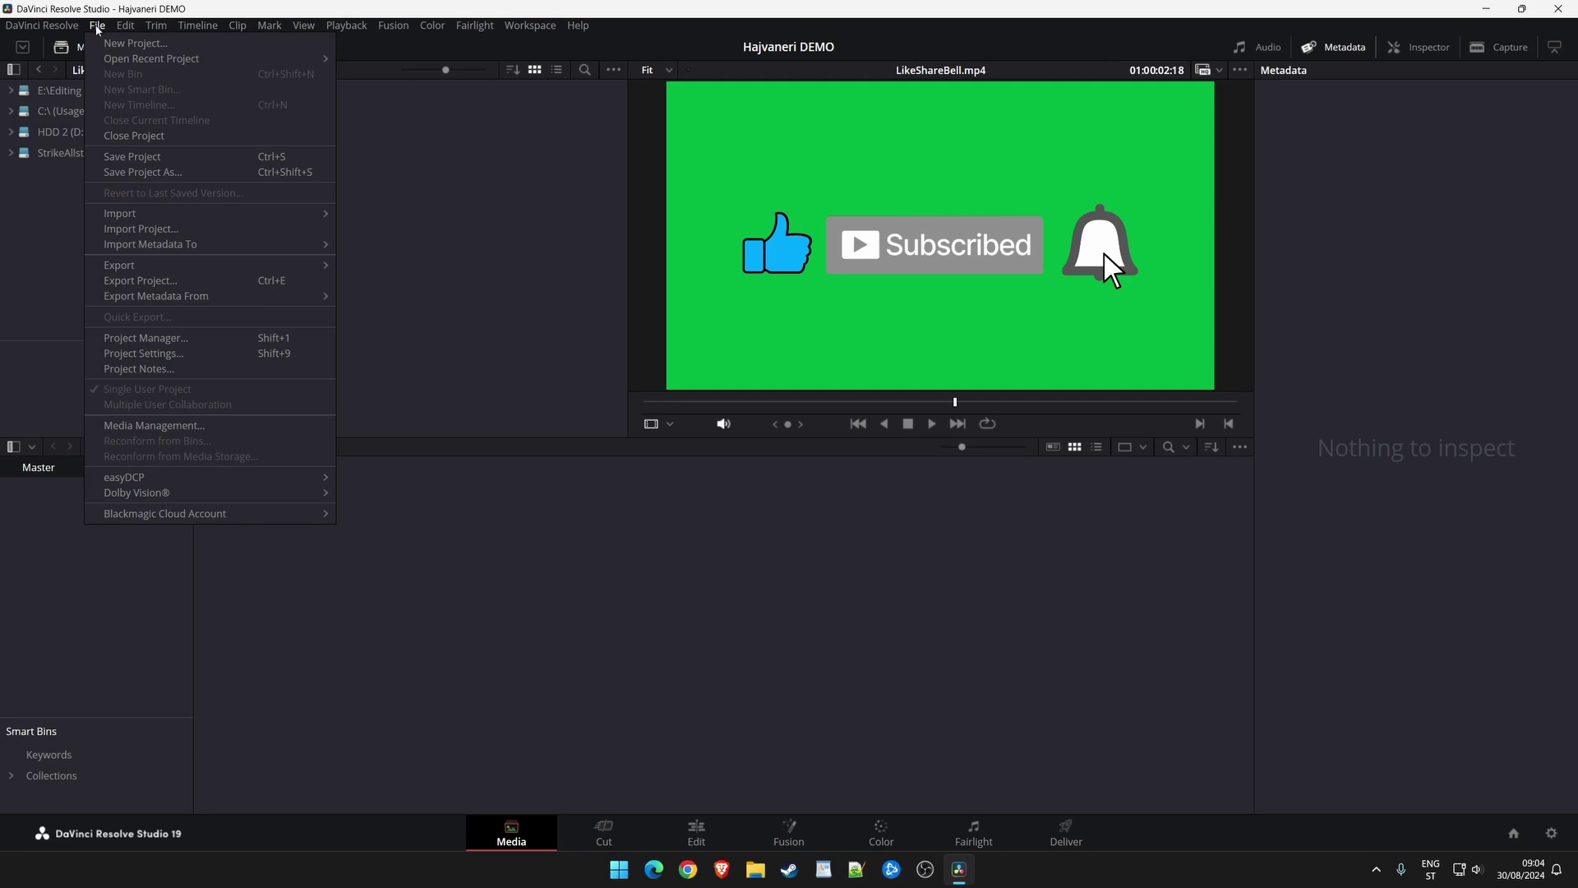
mouse_move(173, 220)
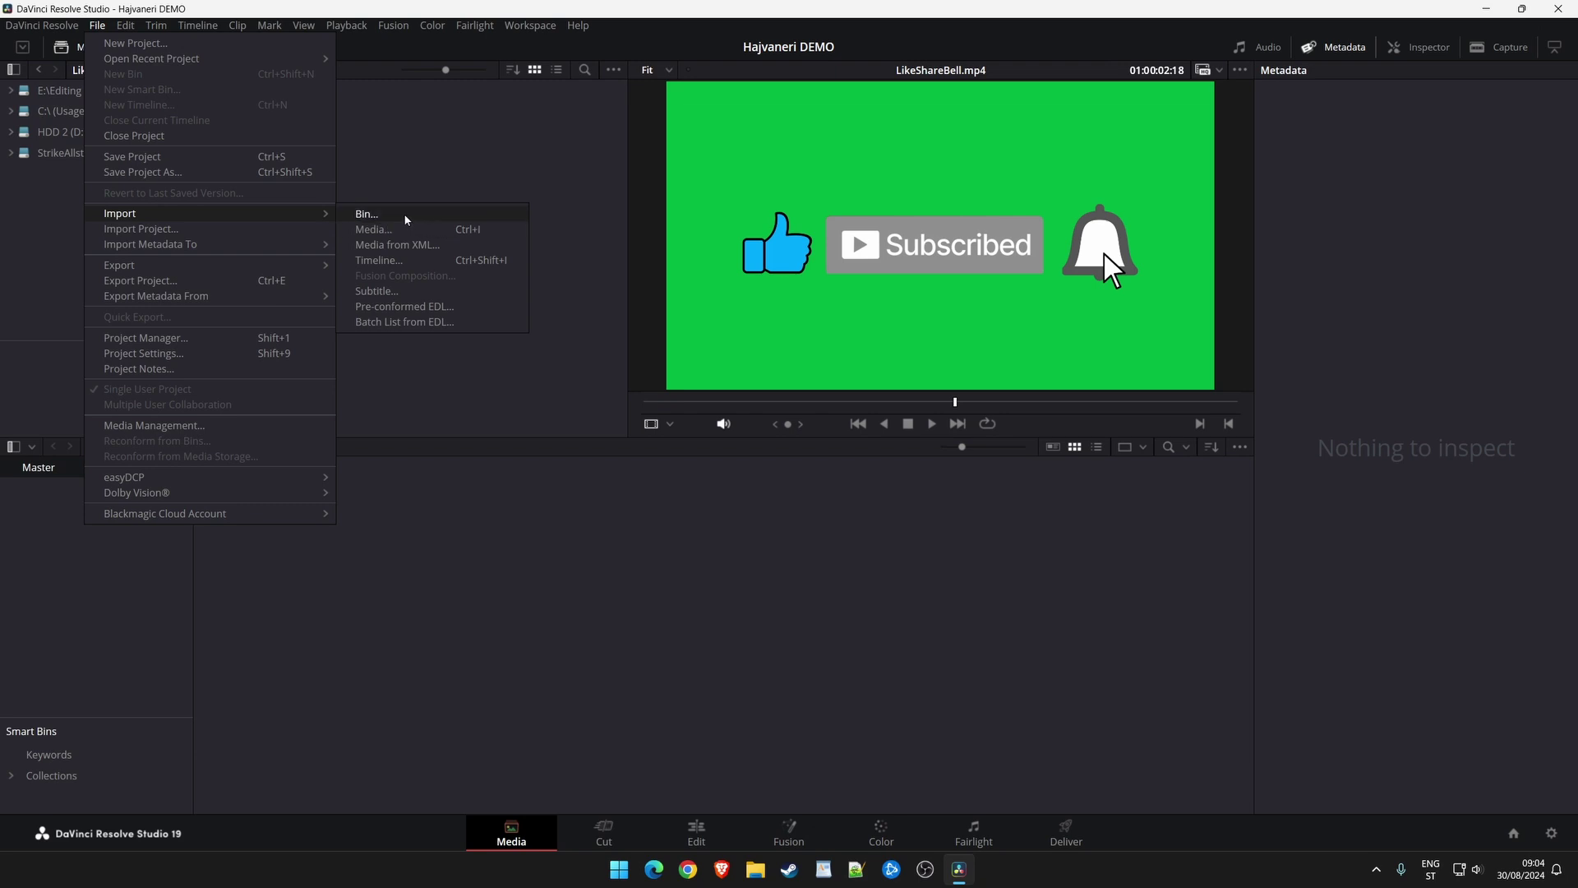
key(Escape)
key(Escape)
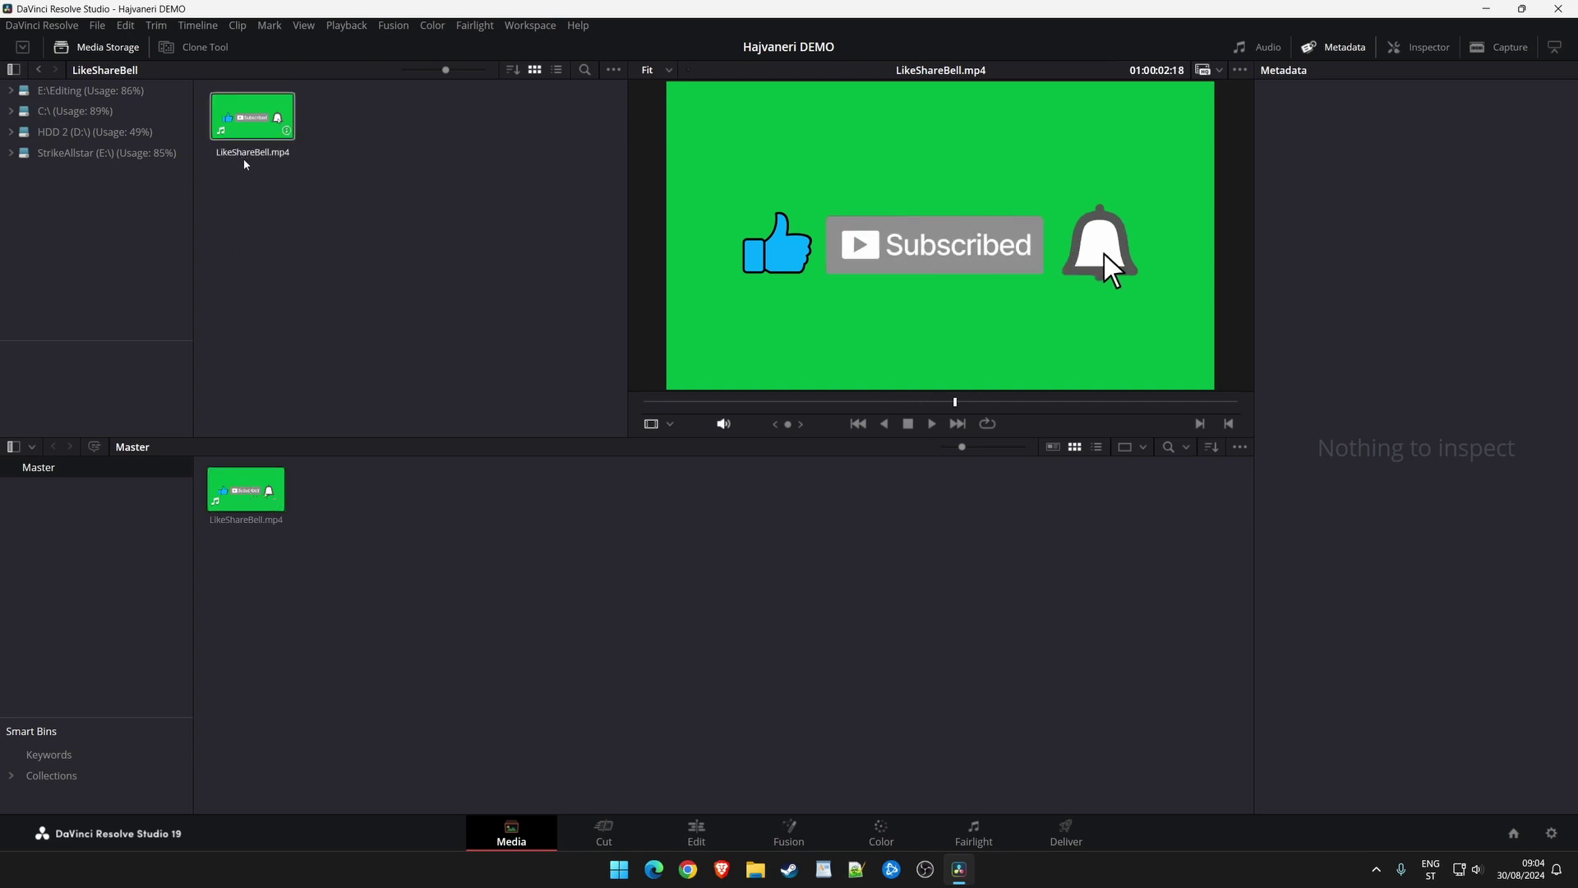
Remove LikeShareBell.mp4 from the pool and create a new bin under Master named Videos.
click(255, 494)
key(Delete)
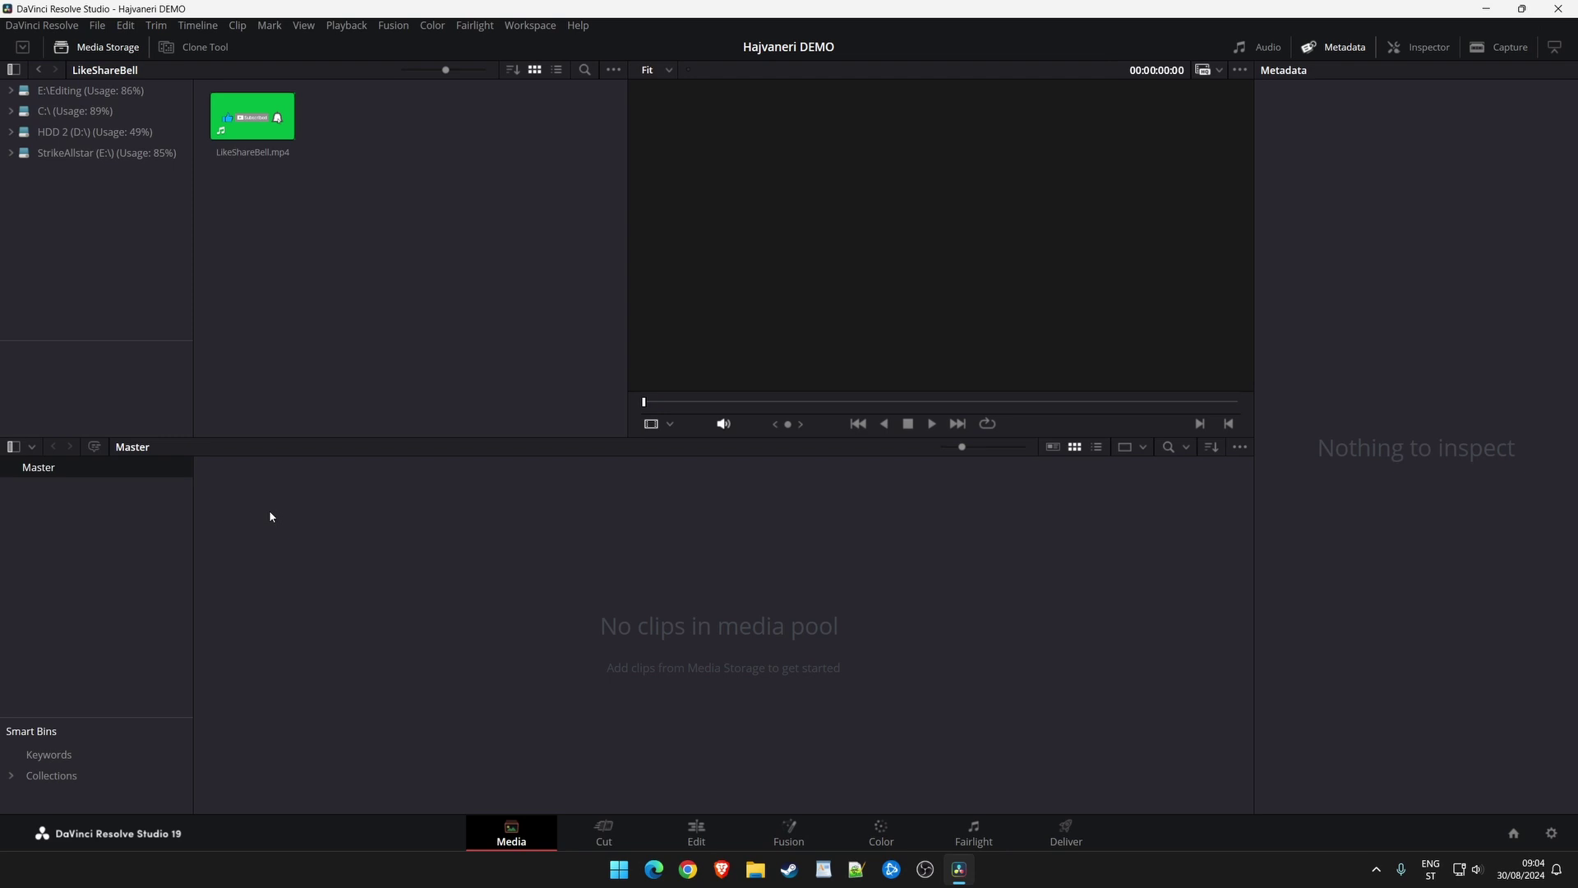
right_click(273, 511)
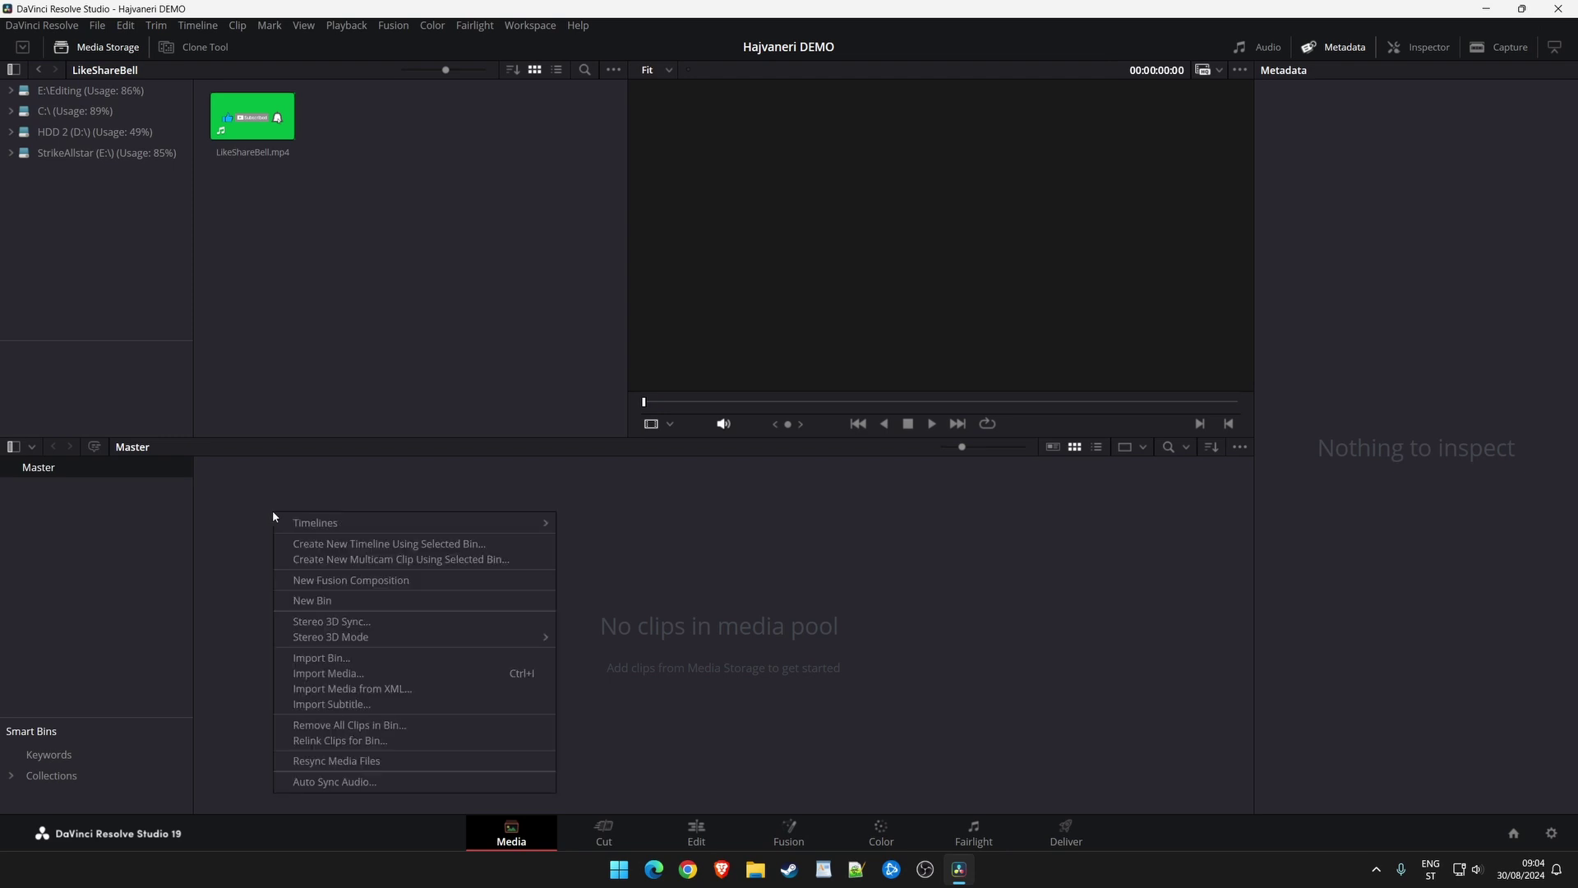
click(330, 600)
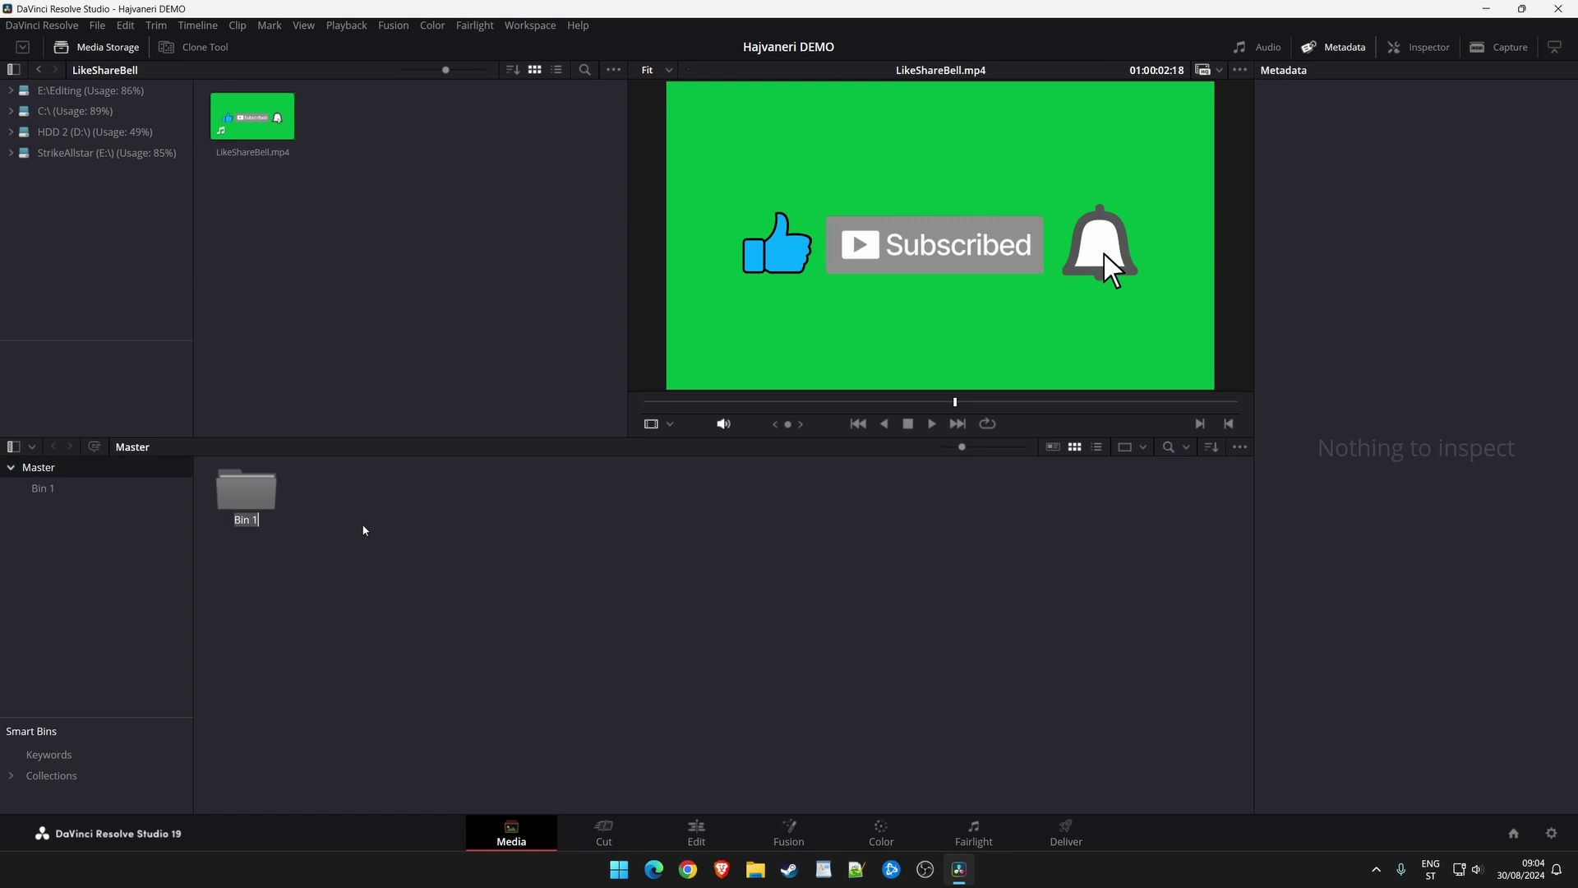
key(BackSpace)
text(Videos)
key(Return)
Put LikeShareBell.mp4 into the Videos bin, check it, then delete the Videos bin from Master.
double_click(261, 500)
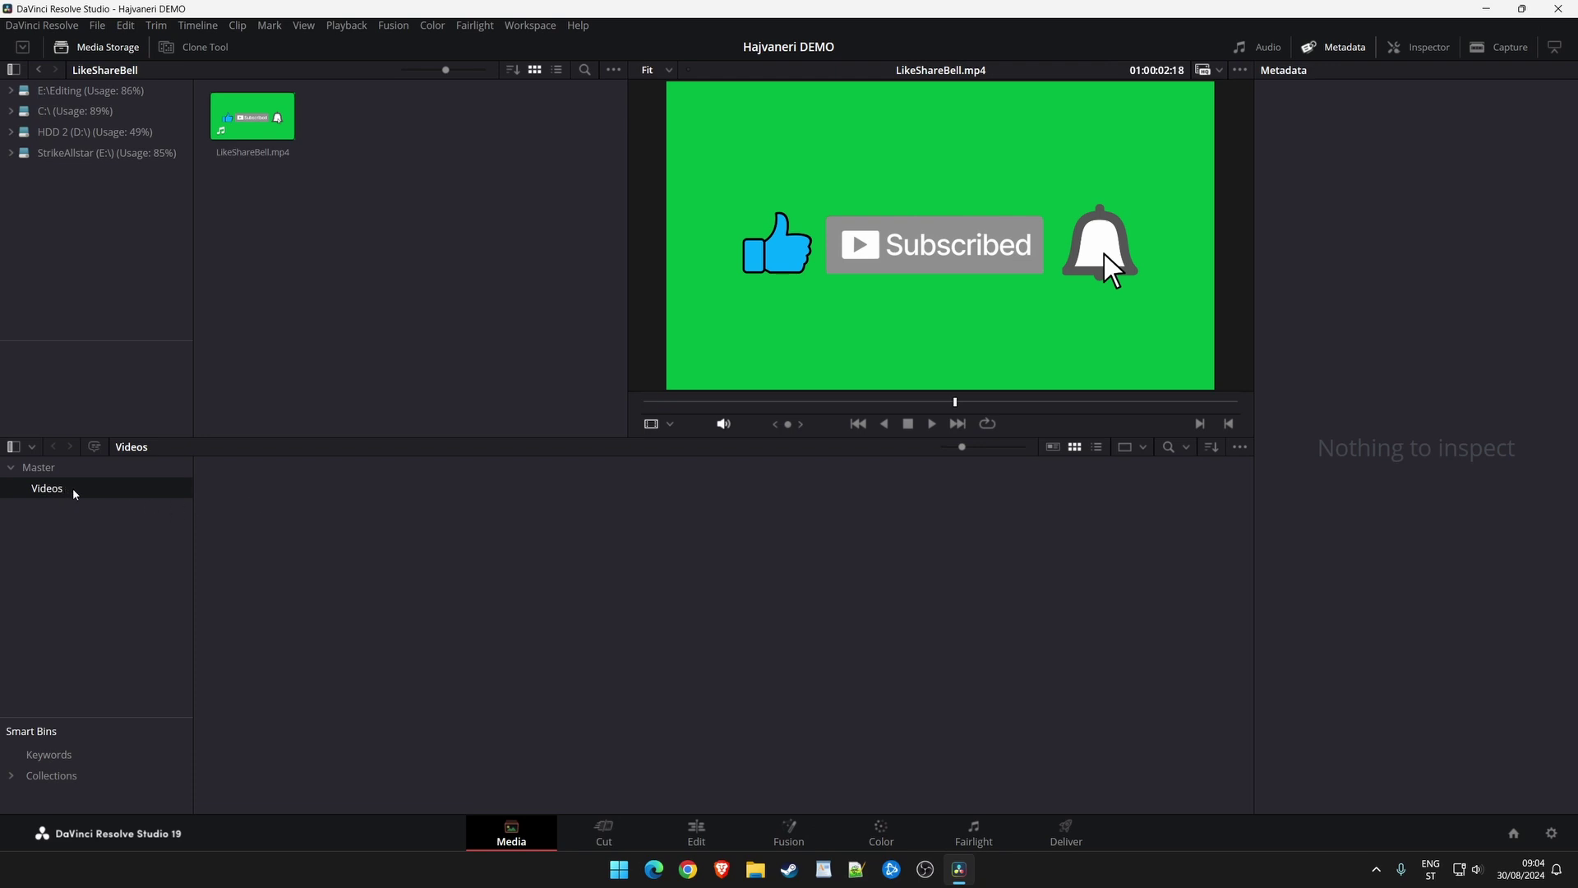
mouse_move(252, 117)
mouse_down()
mouse_move(335, 545)
mouse_move(320, 555)
mouse_up()
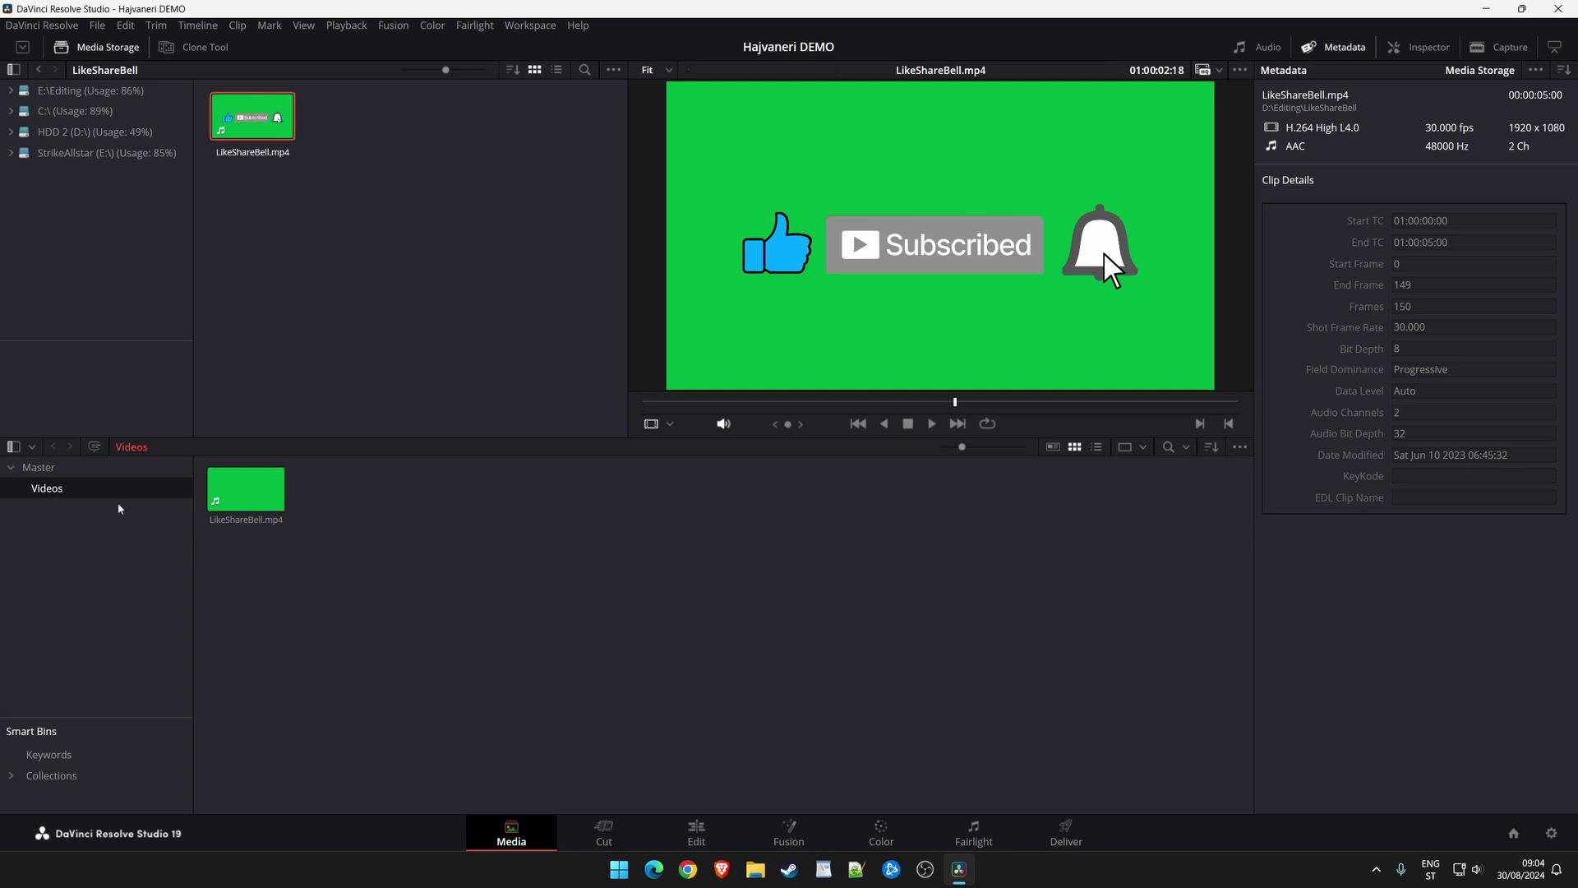
click(83, 469)
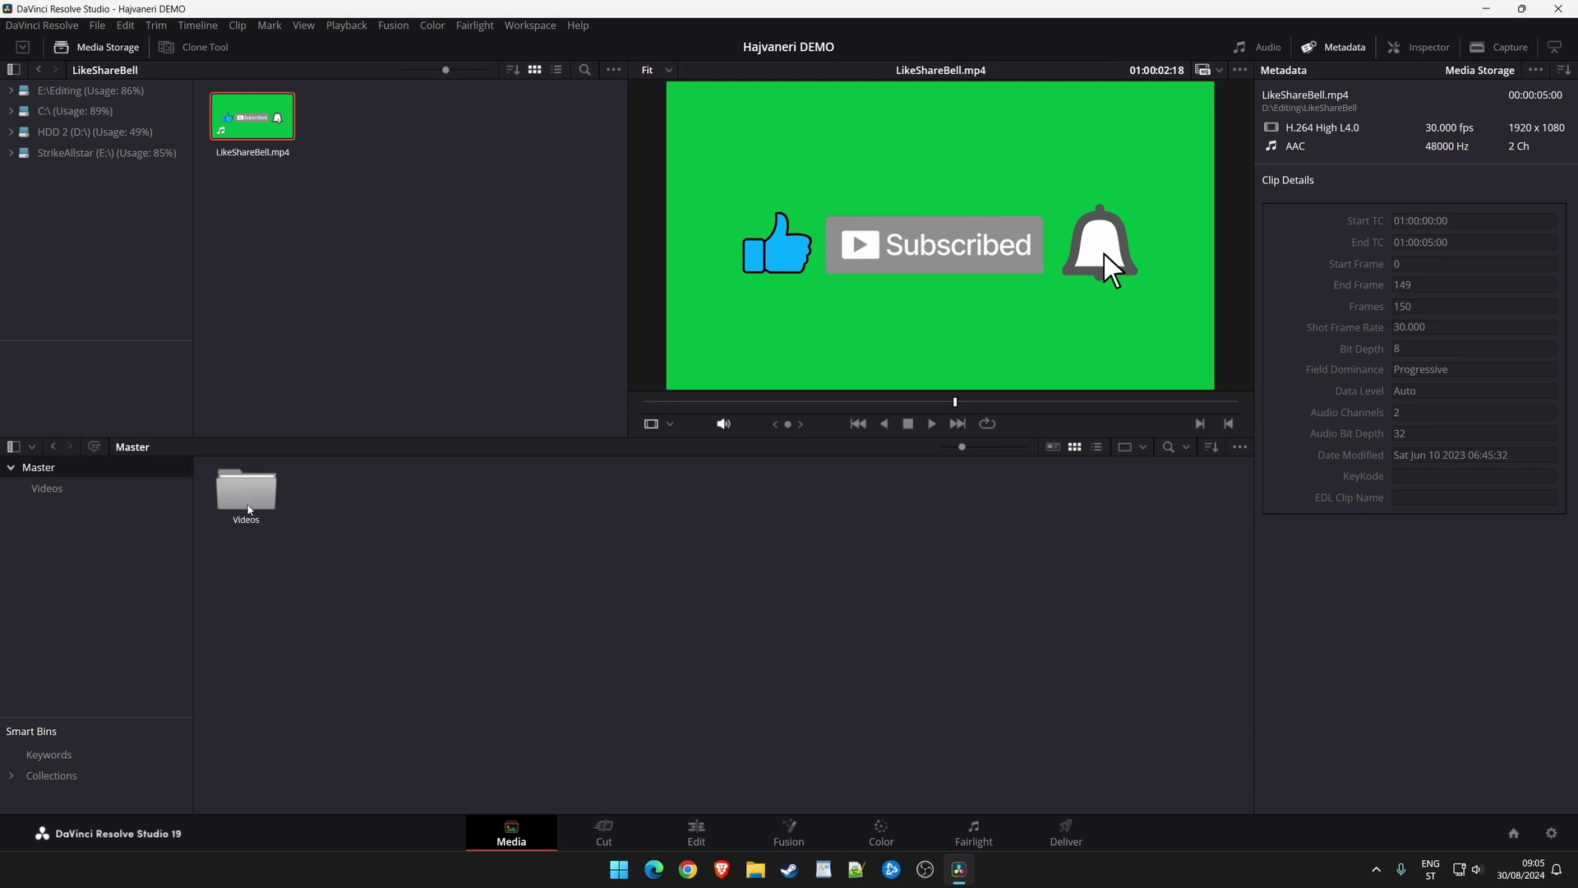
double_click(245, 505)
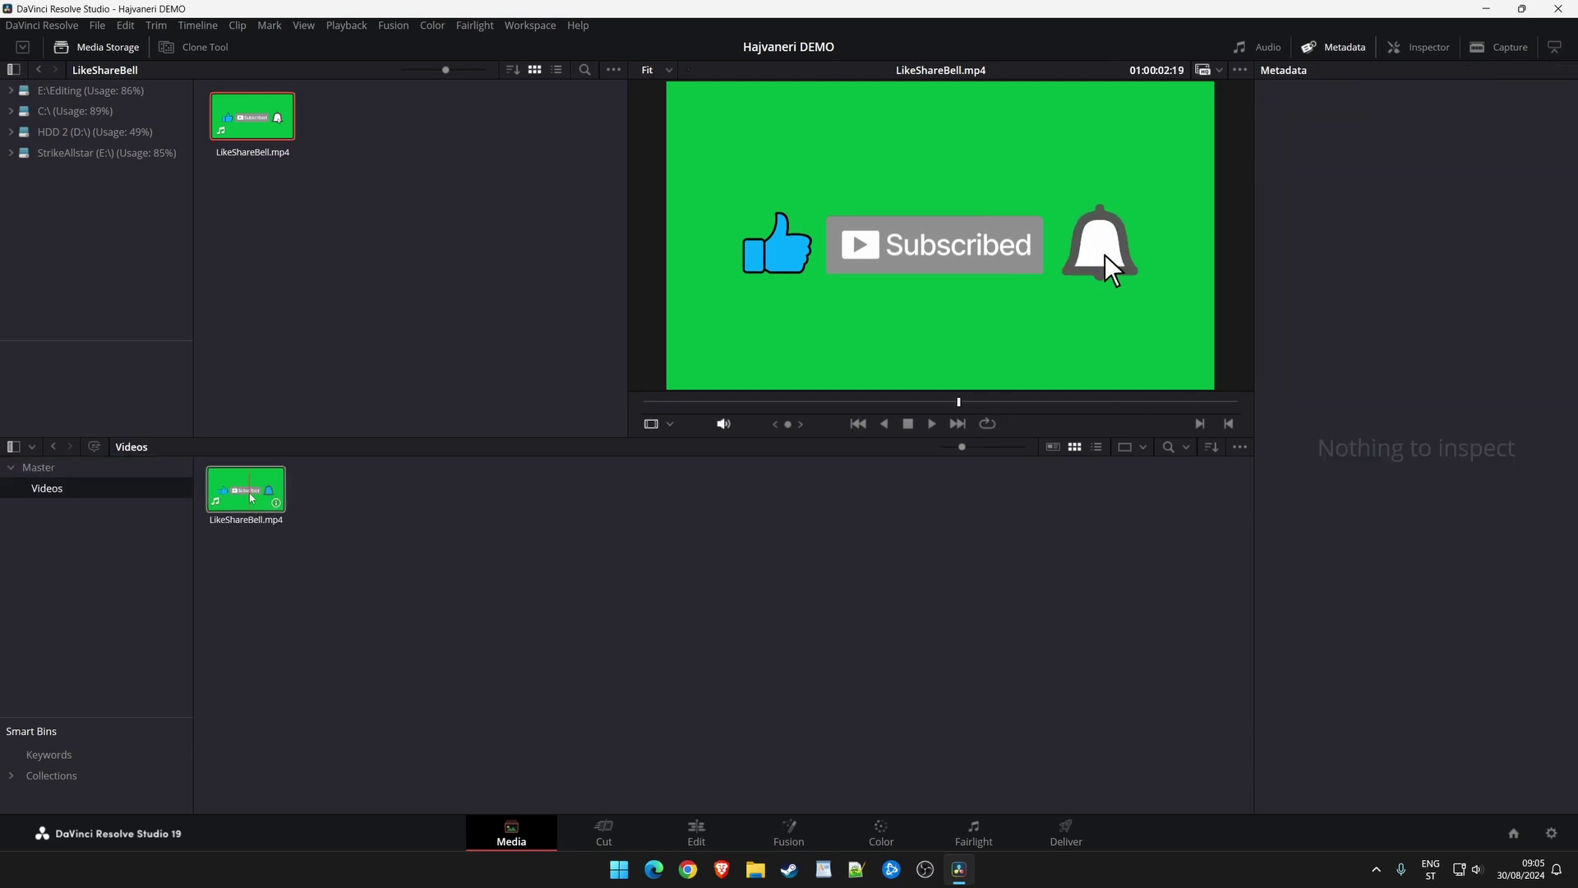
click(107, 469)
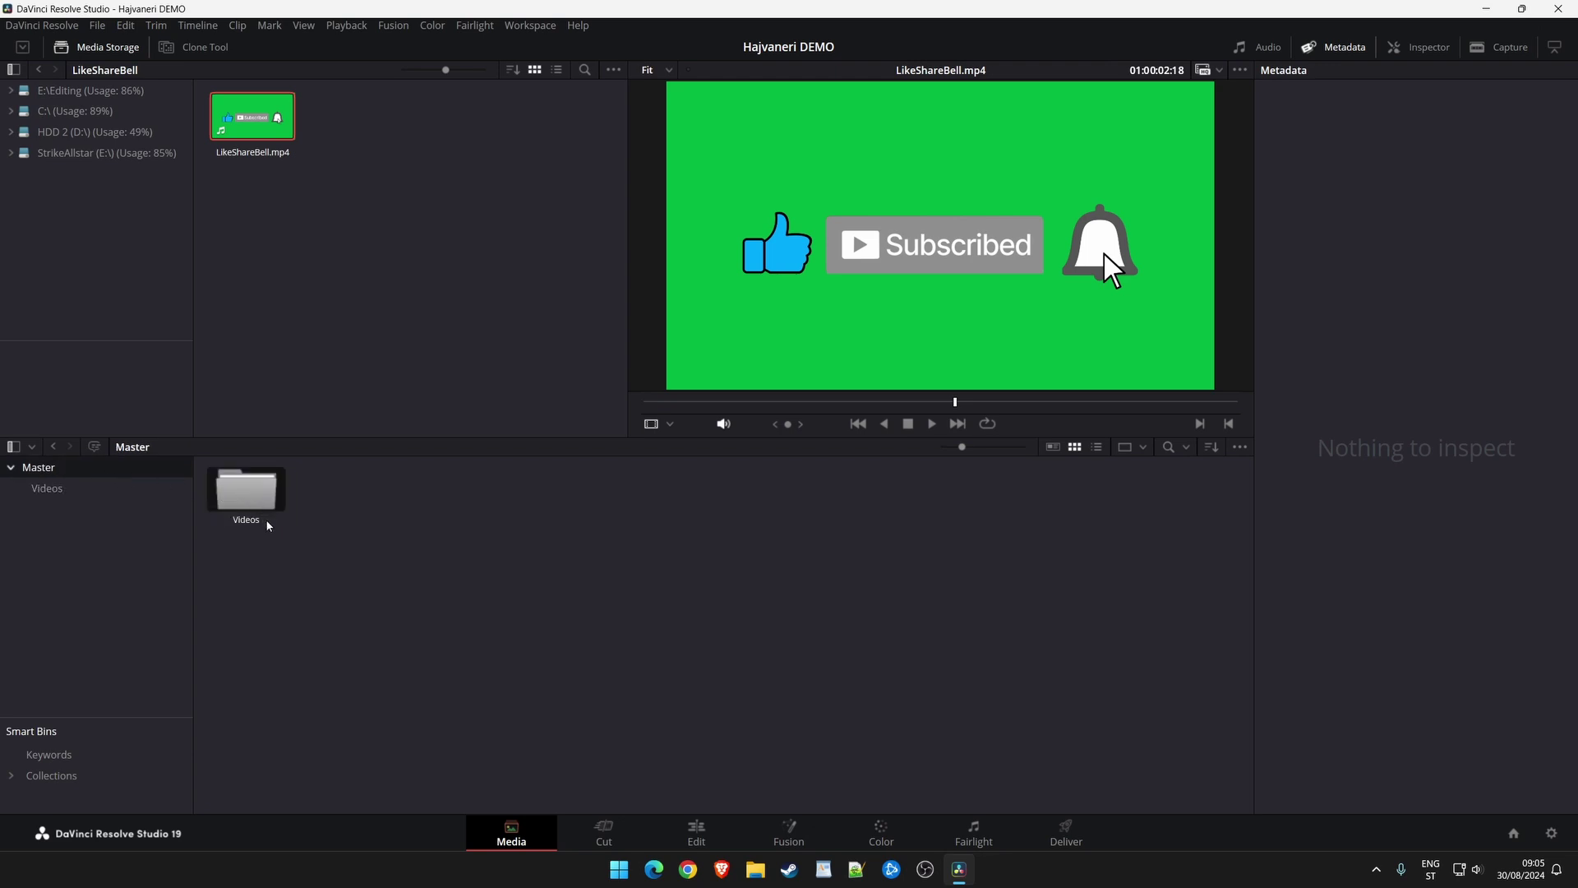
key(Delete)
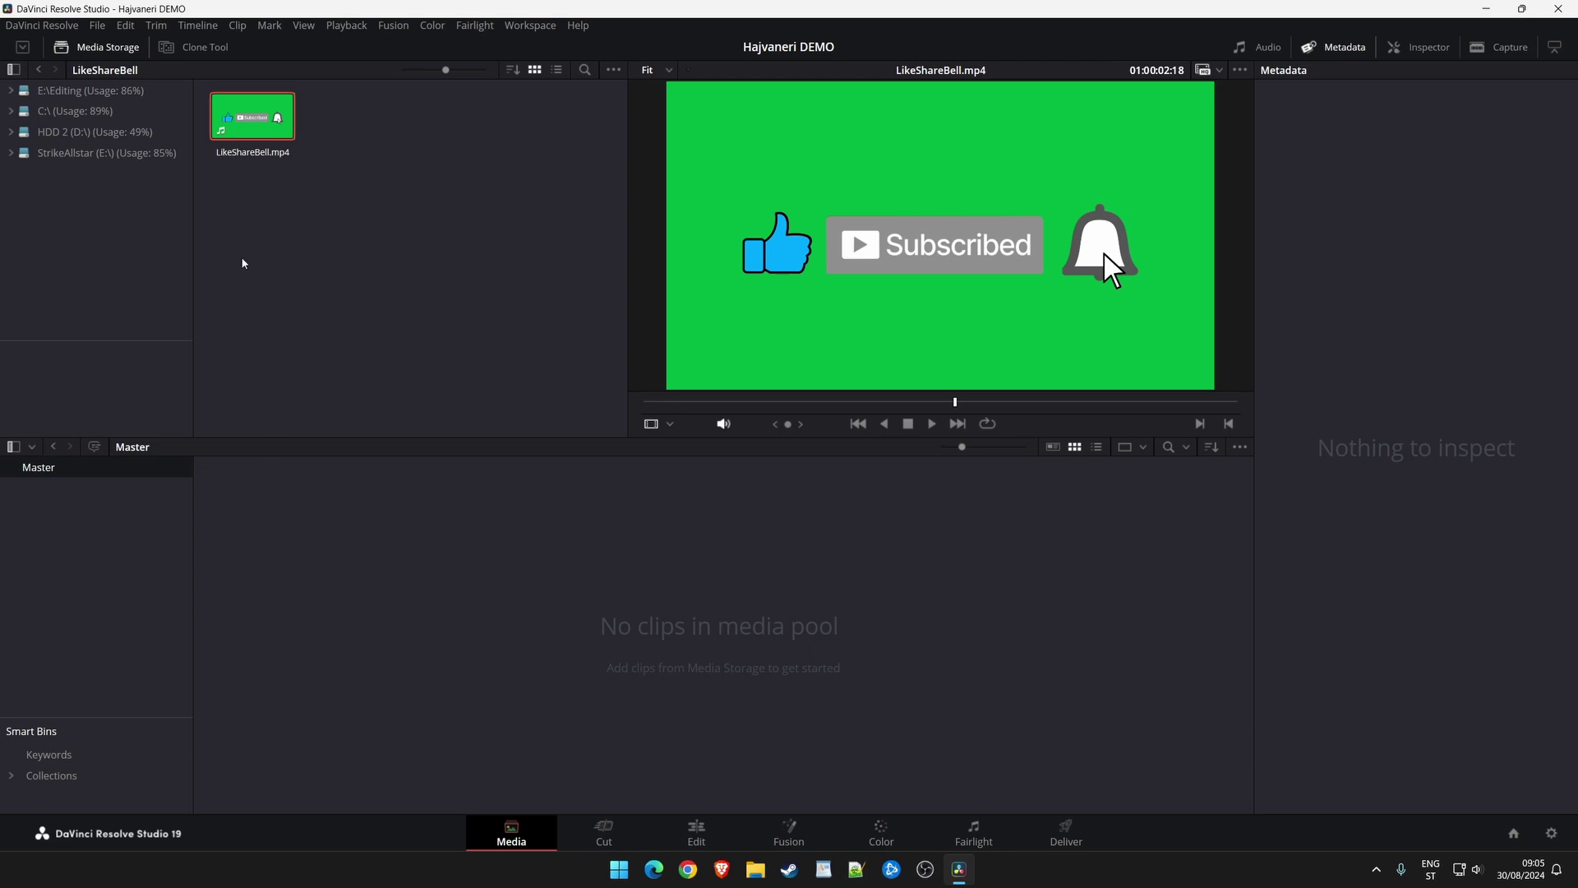
Open the File > Import > Media browser and navigate up to the list of drives.
click(99, 27)
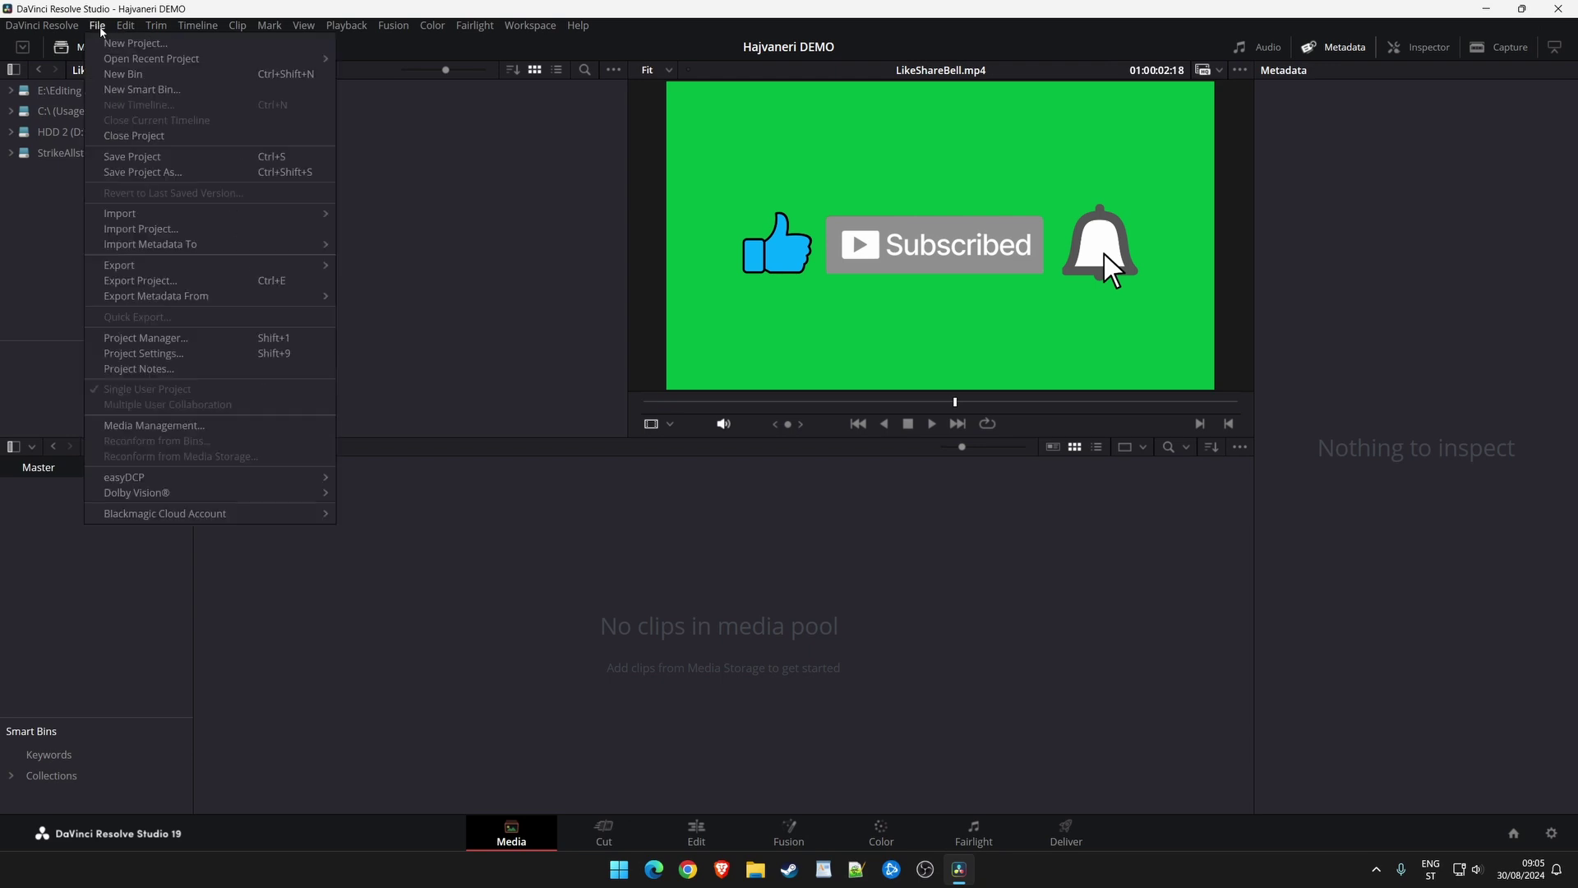
mouse_move(193, 215)
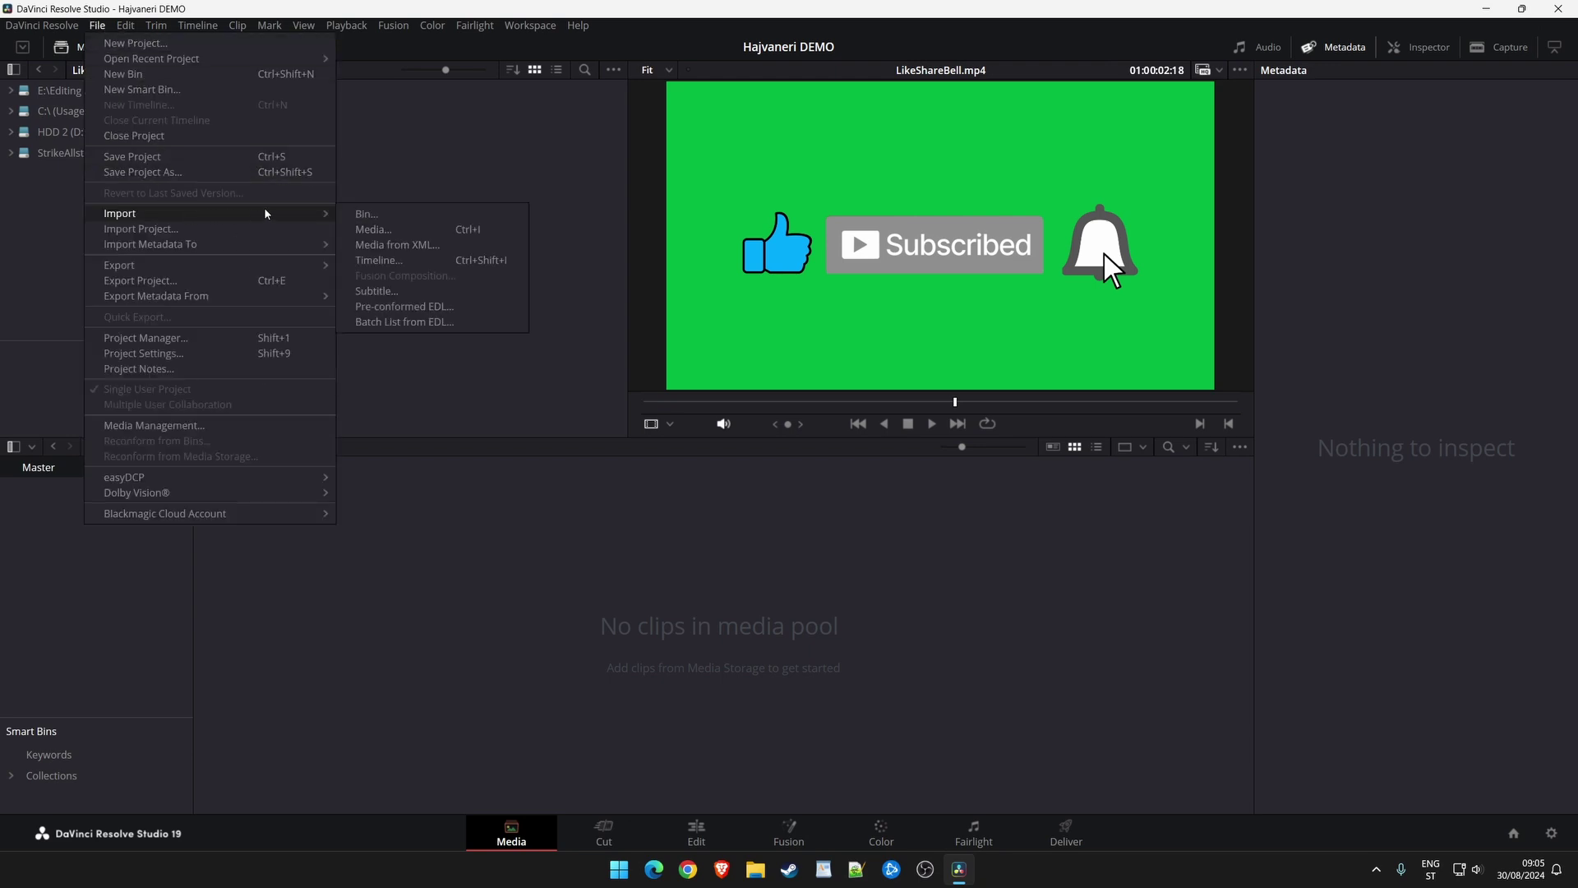
click(393, 234)
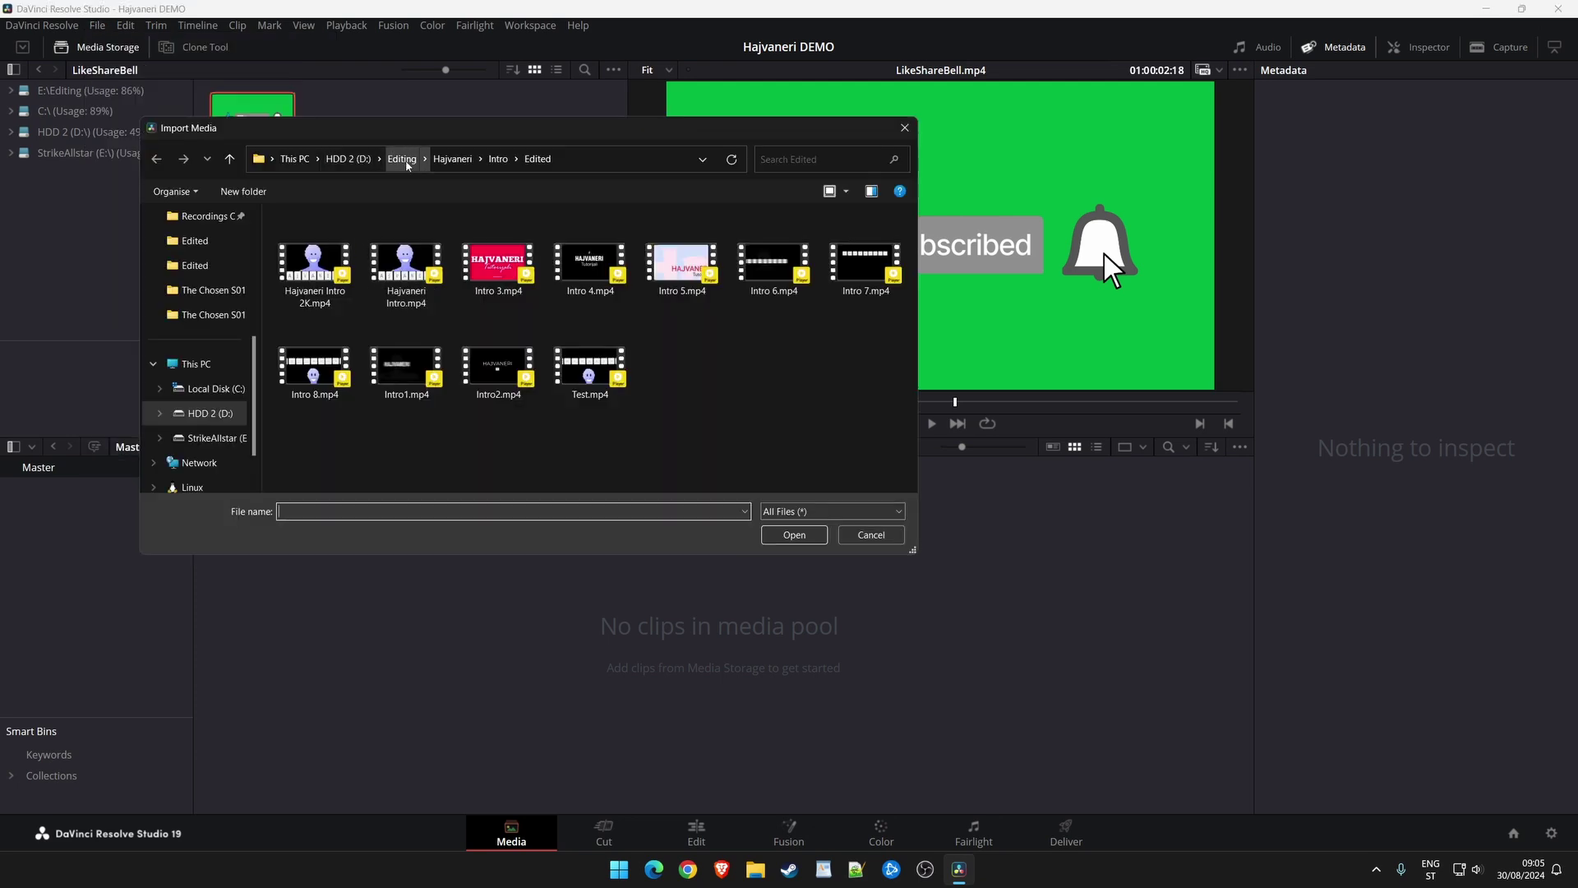
click(402, 159)
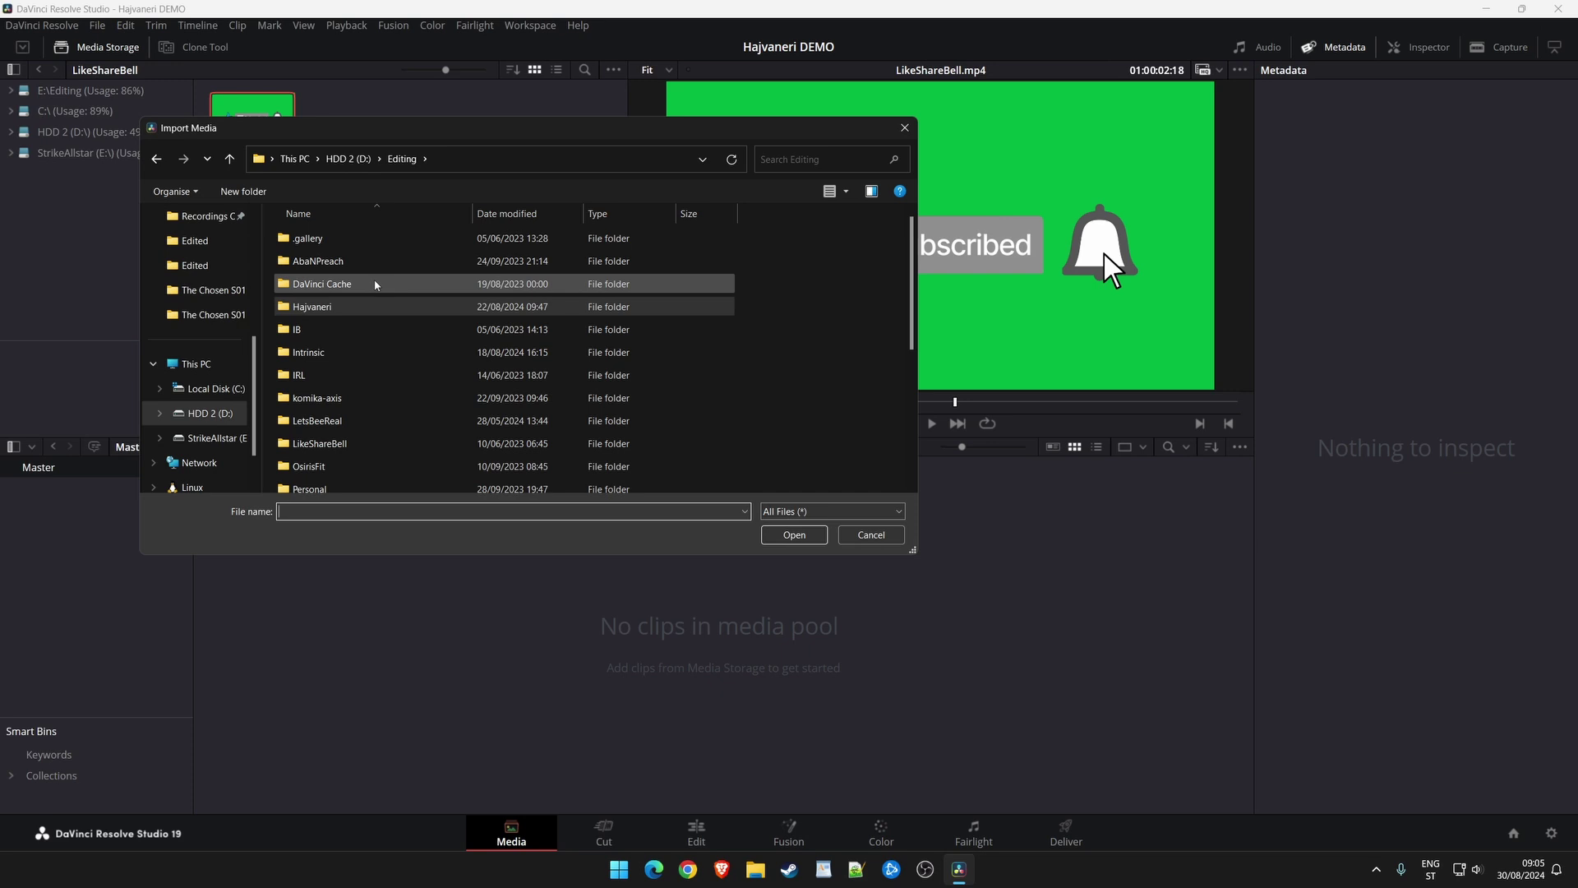
click(416, 306)
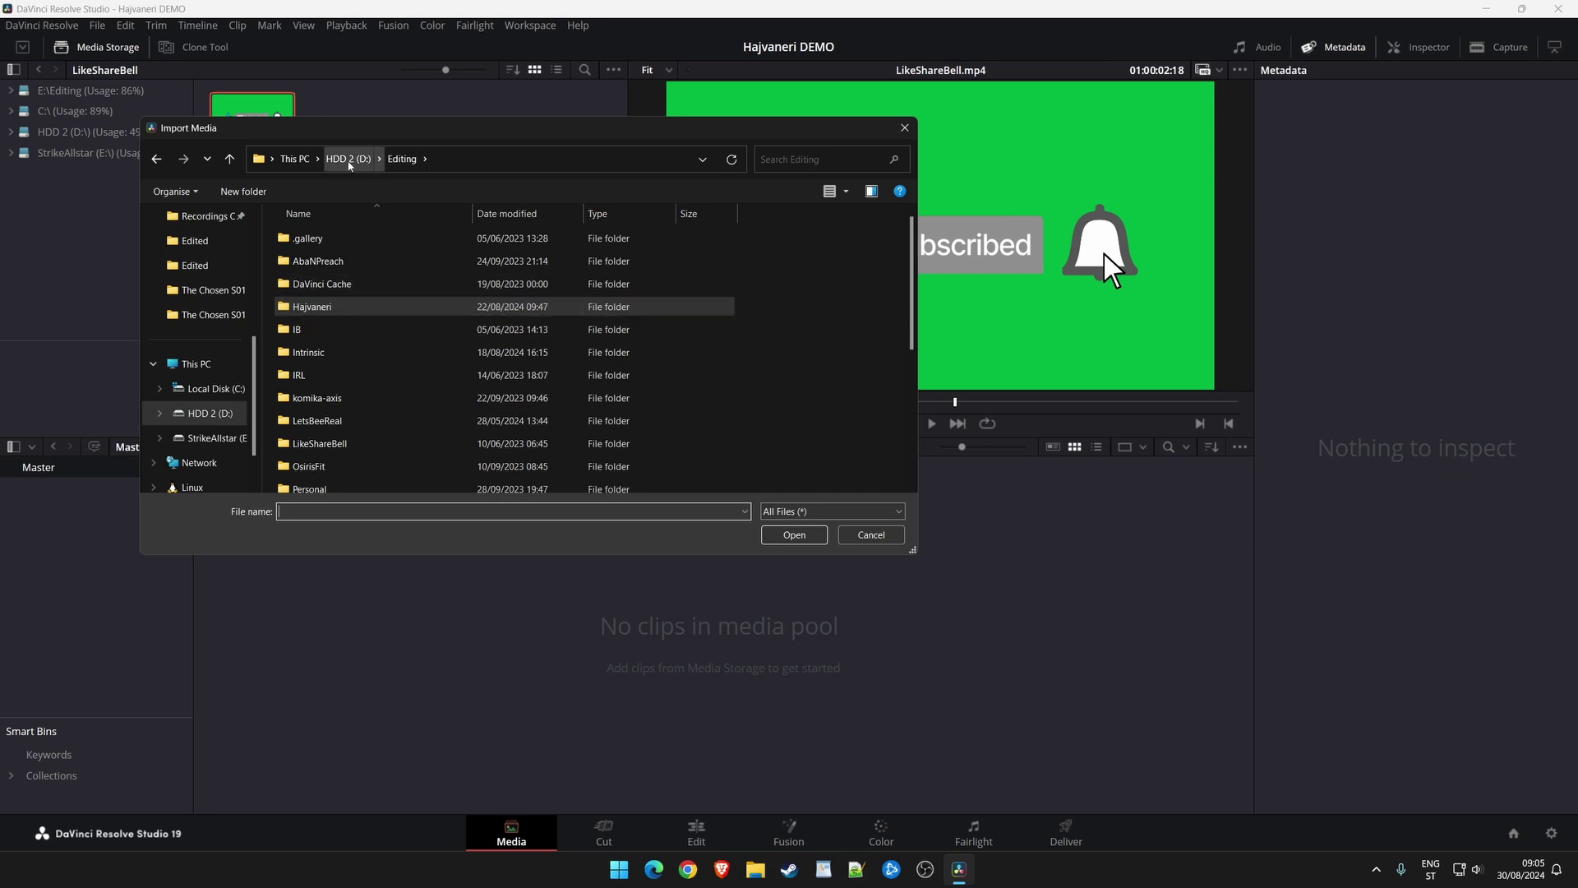
click(310, 161)
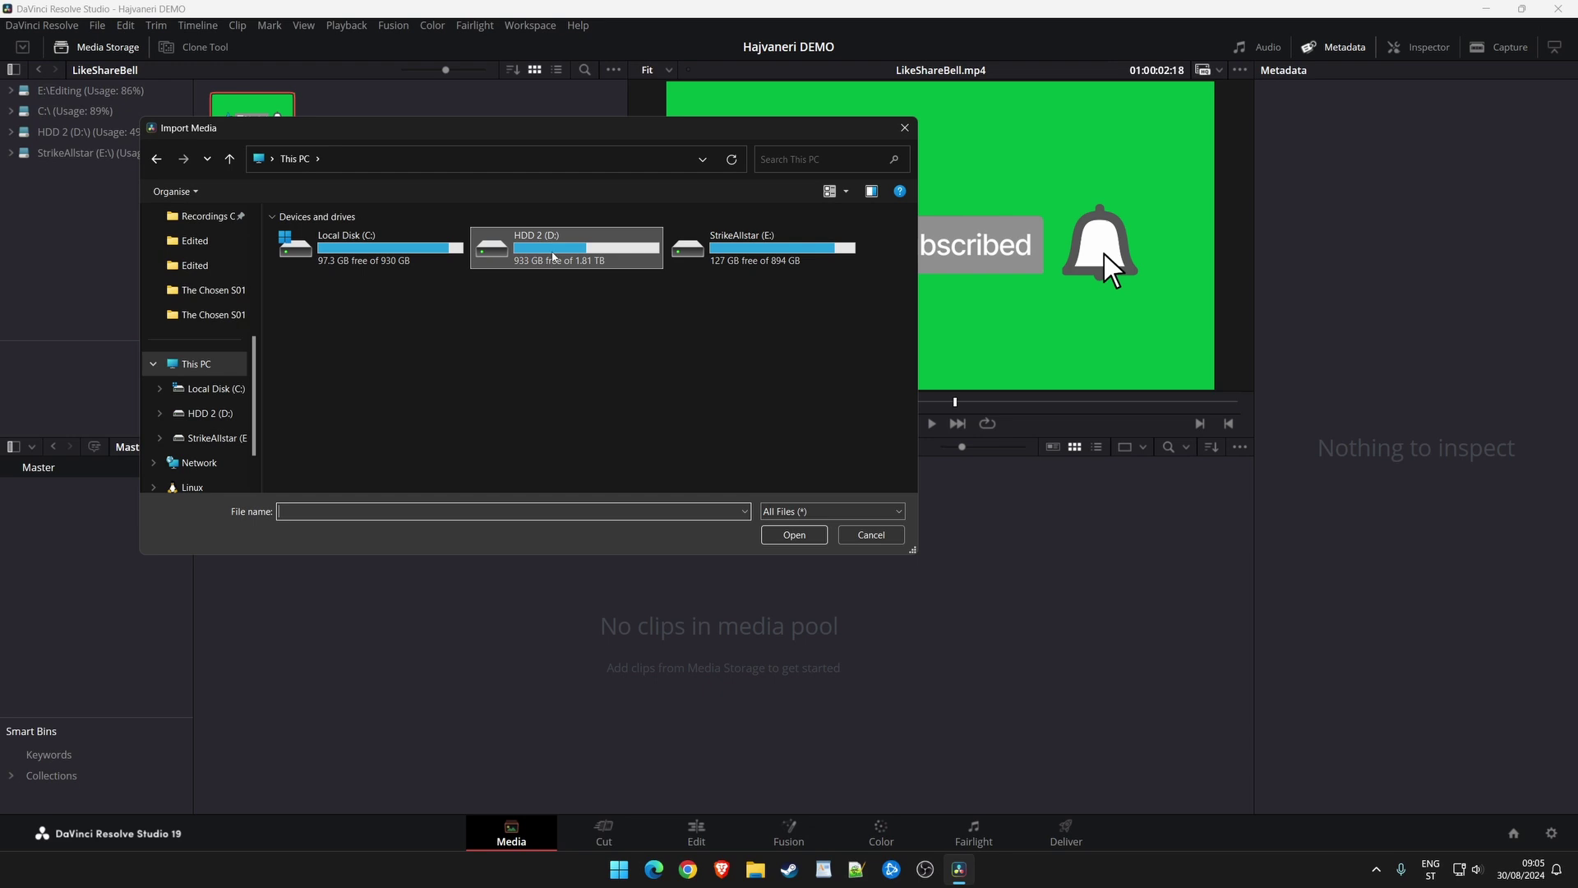
Open D:\Editing\LikeShareBell and import LikeShareBell.mp4 into the media pool.
double_click(552, 254)
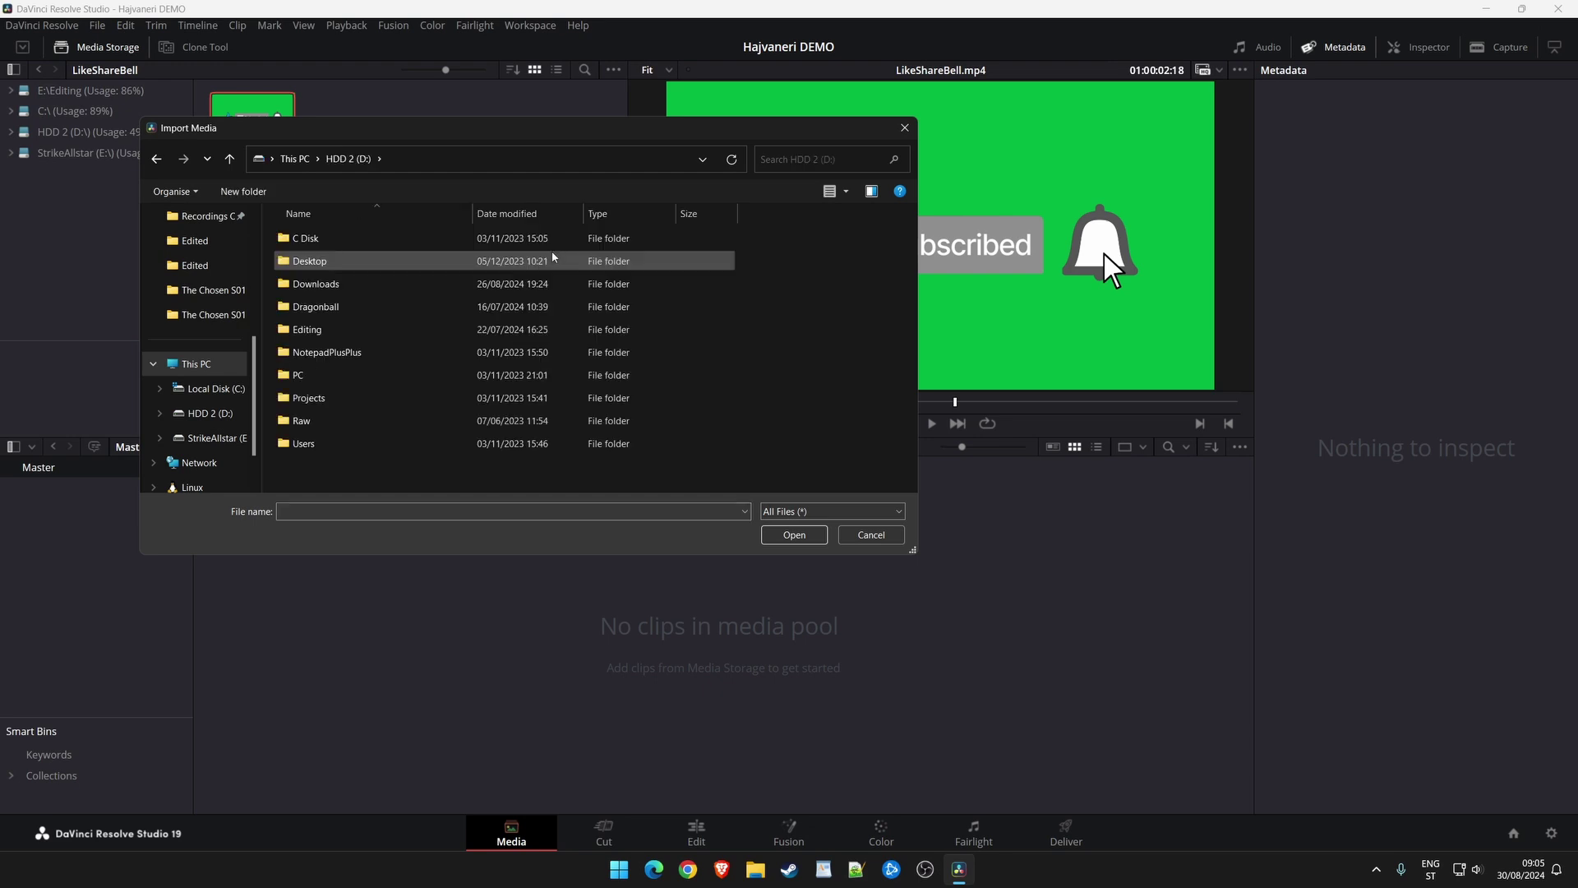
double_click(334, 329)
scroll(341, 333, down, 1)
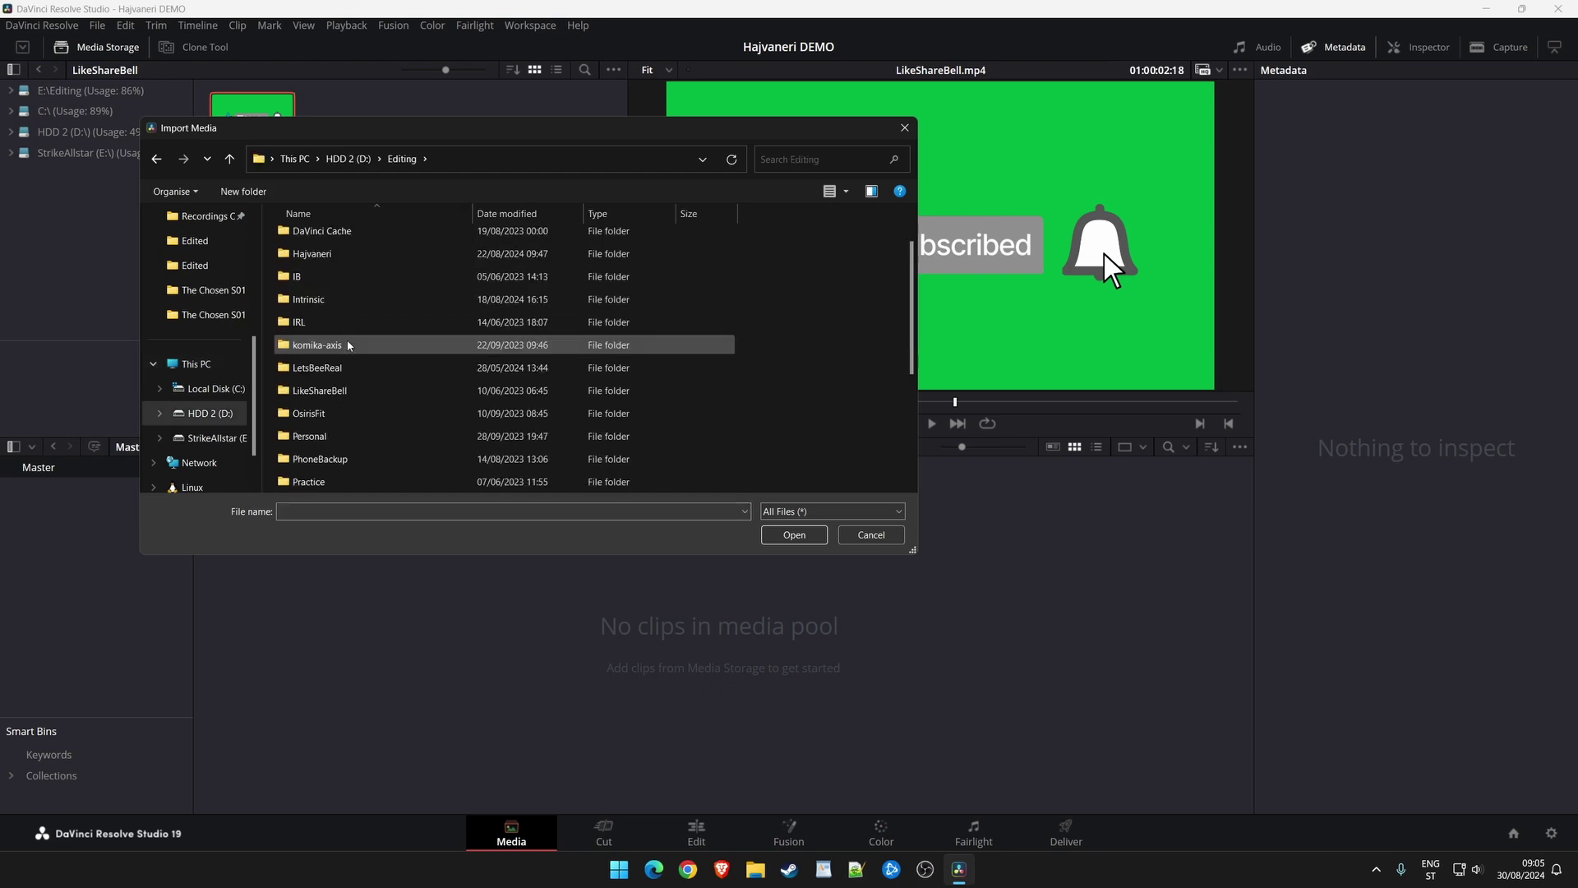
double_click(353, 391)
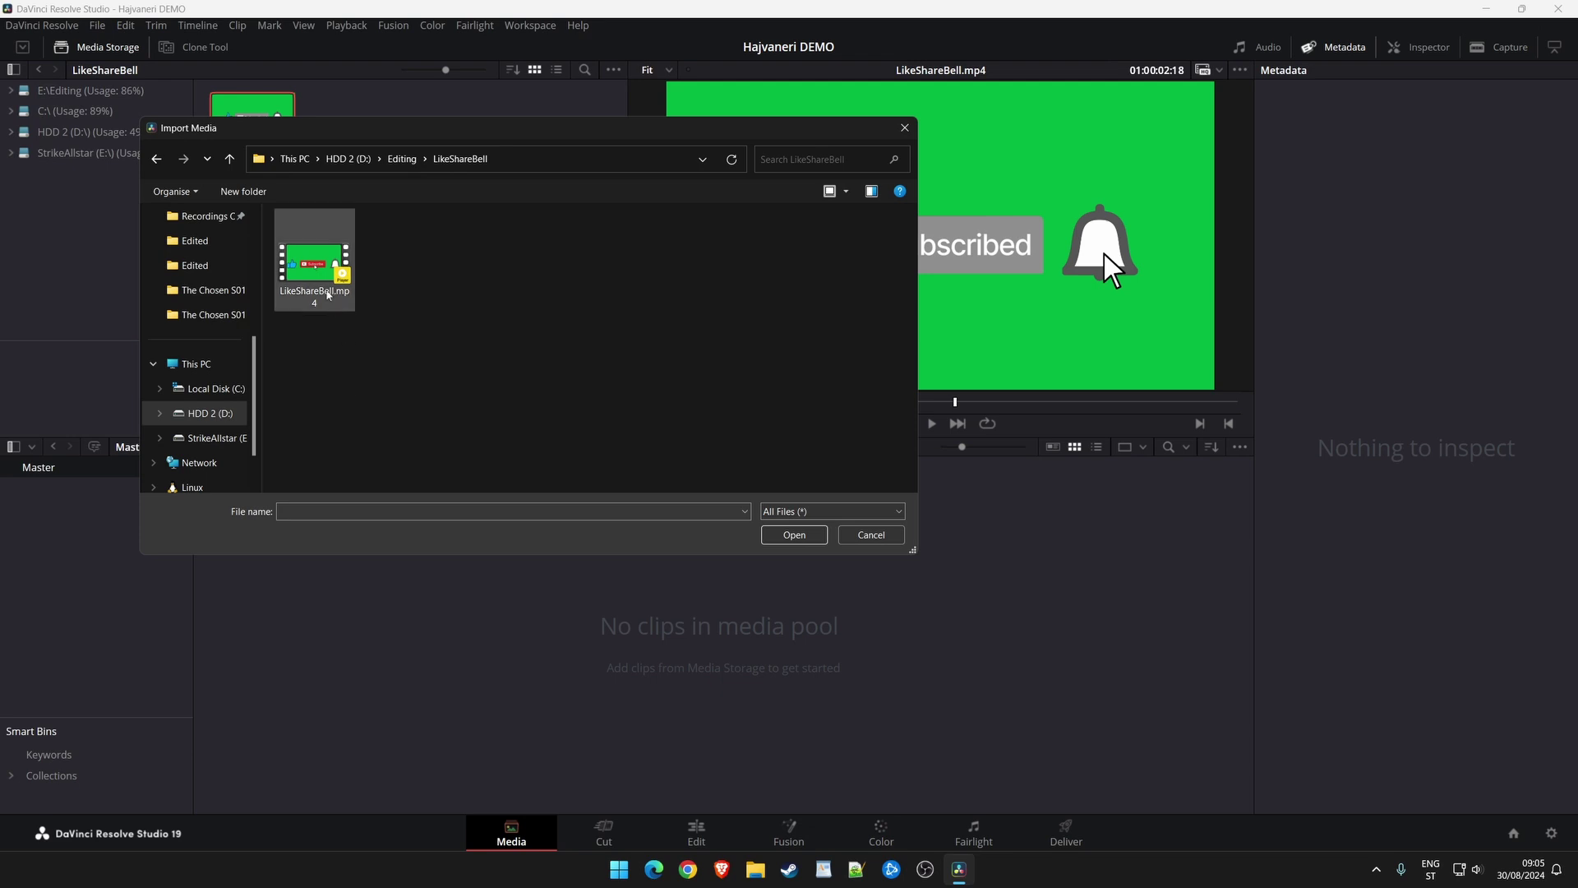
click(317, 274)
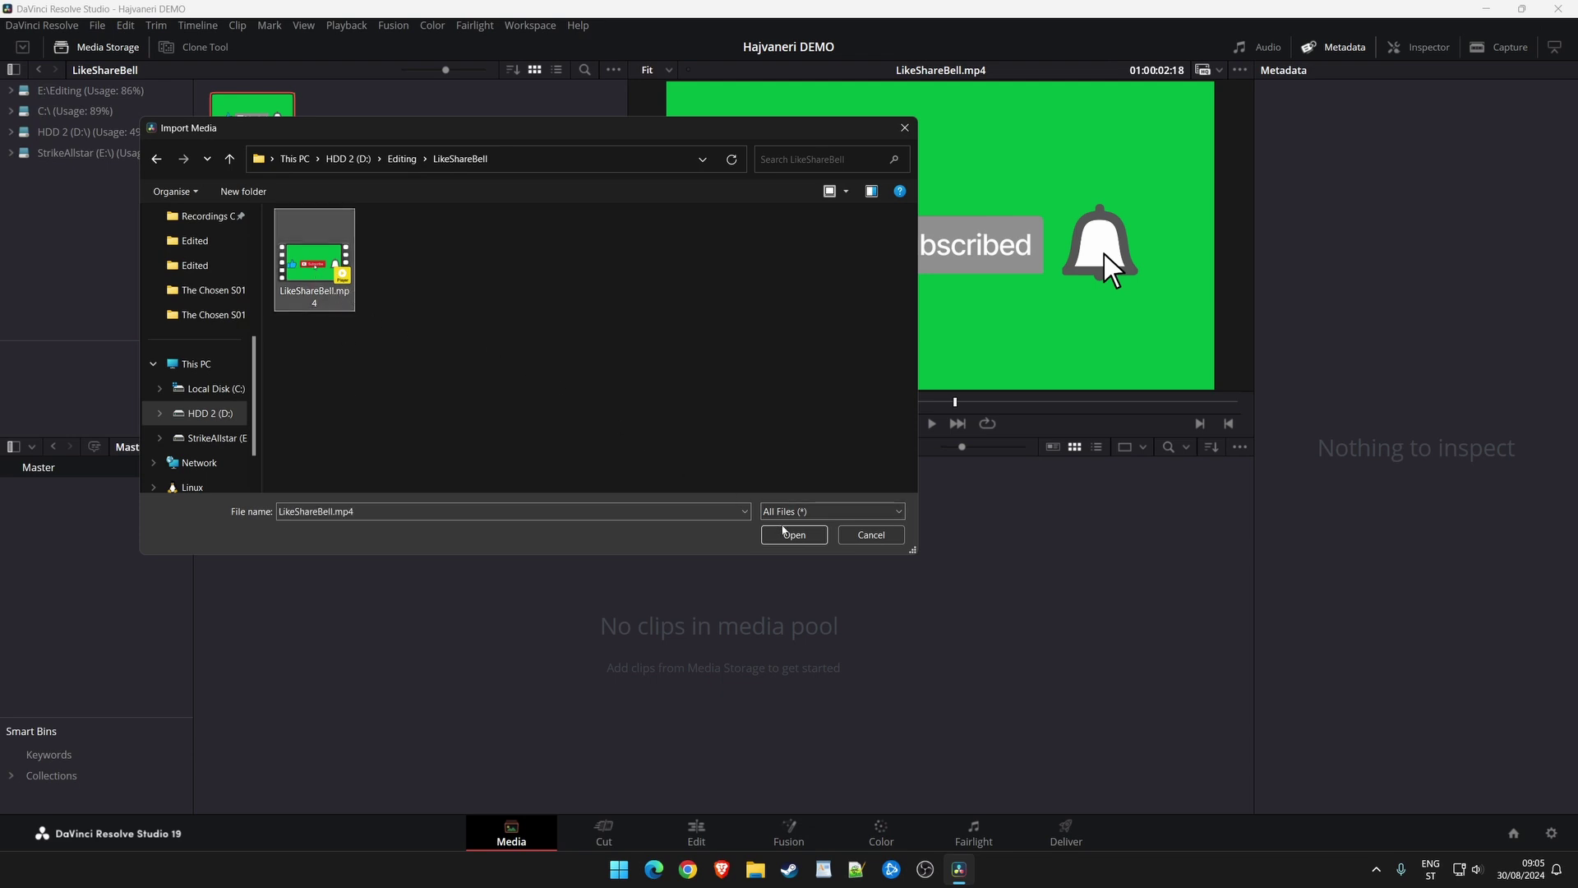
click(793, 536)
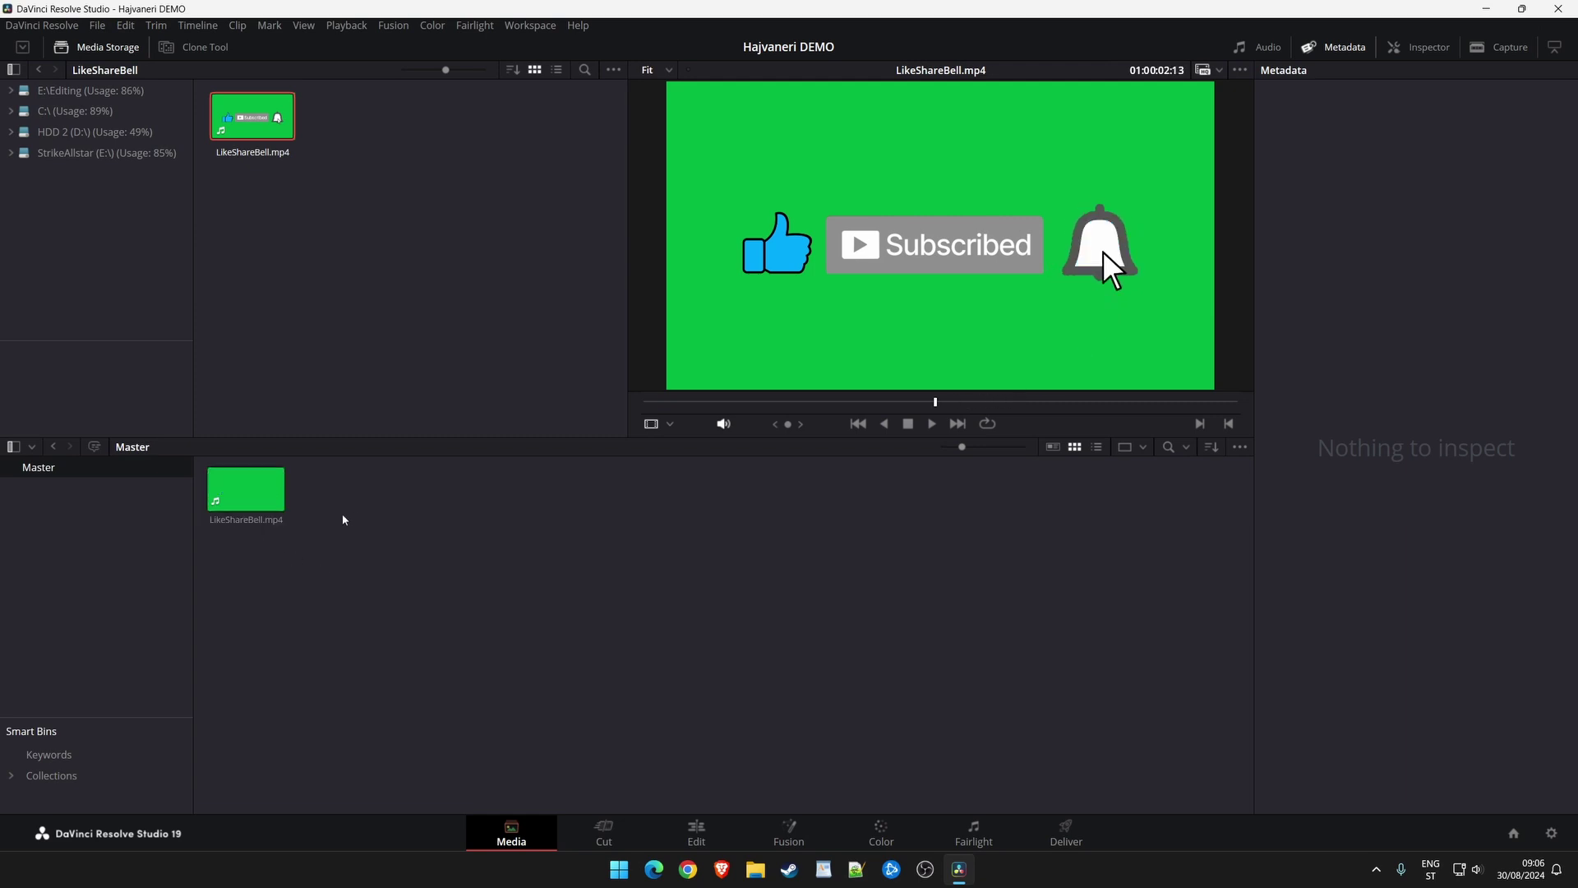
Remove the pooled clip, then drag the LikeShareBell folder from Explorer's D:\Editing into the Master bin.
click(258, 499)
key(Delete)
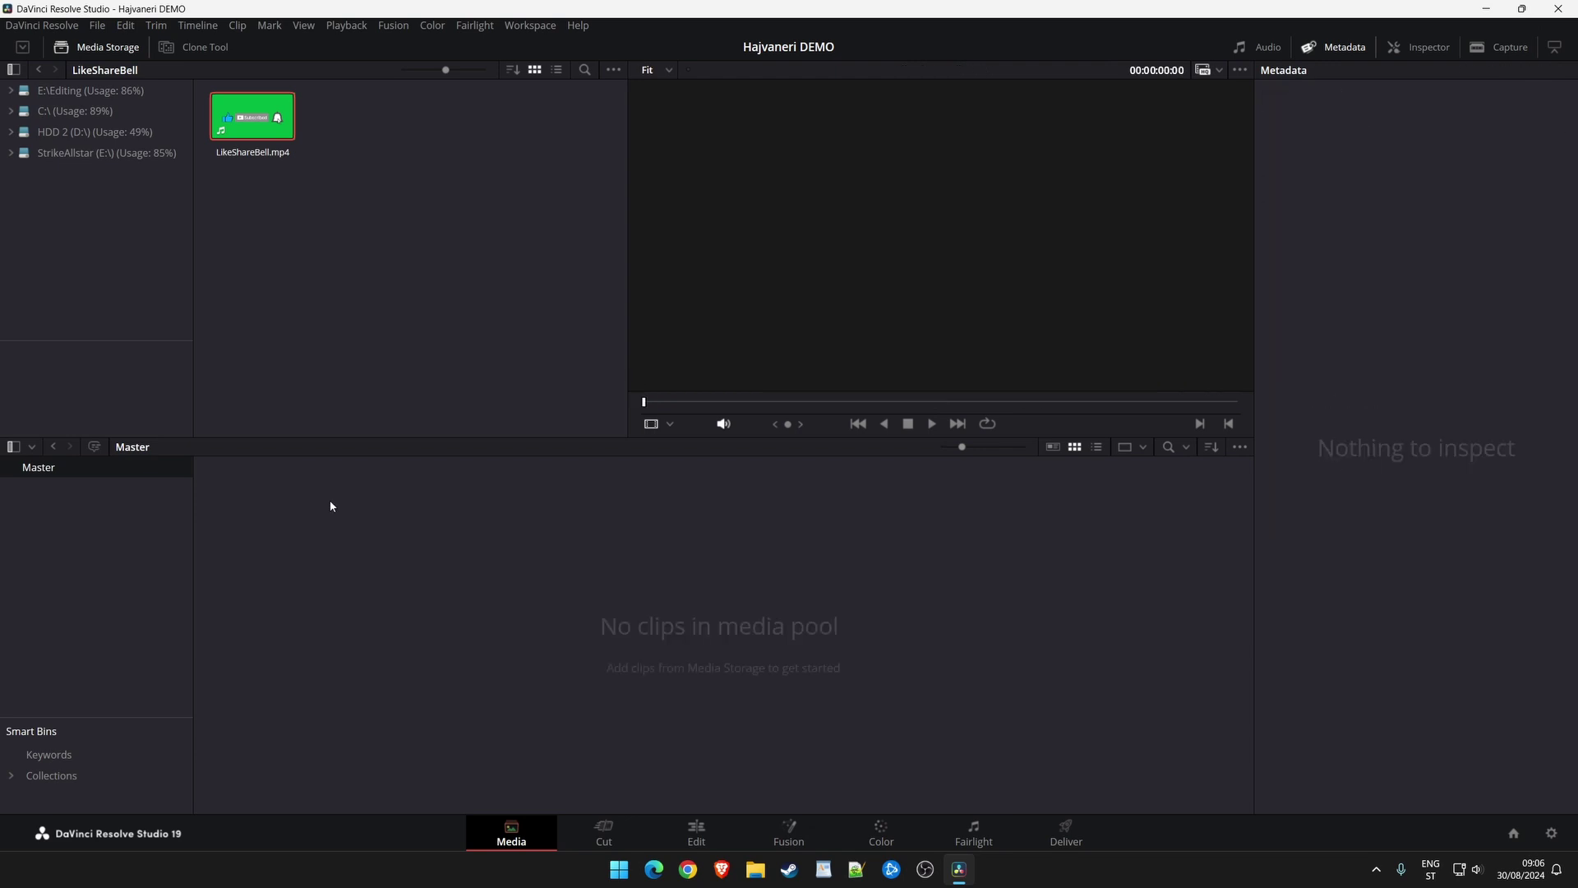
click(755, 869)
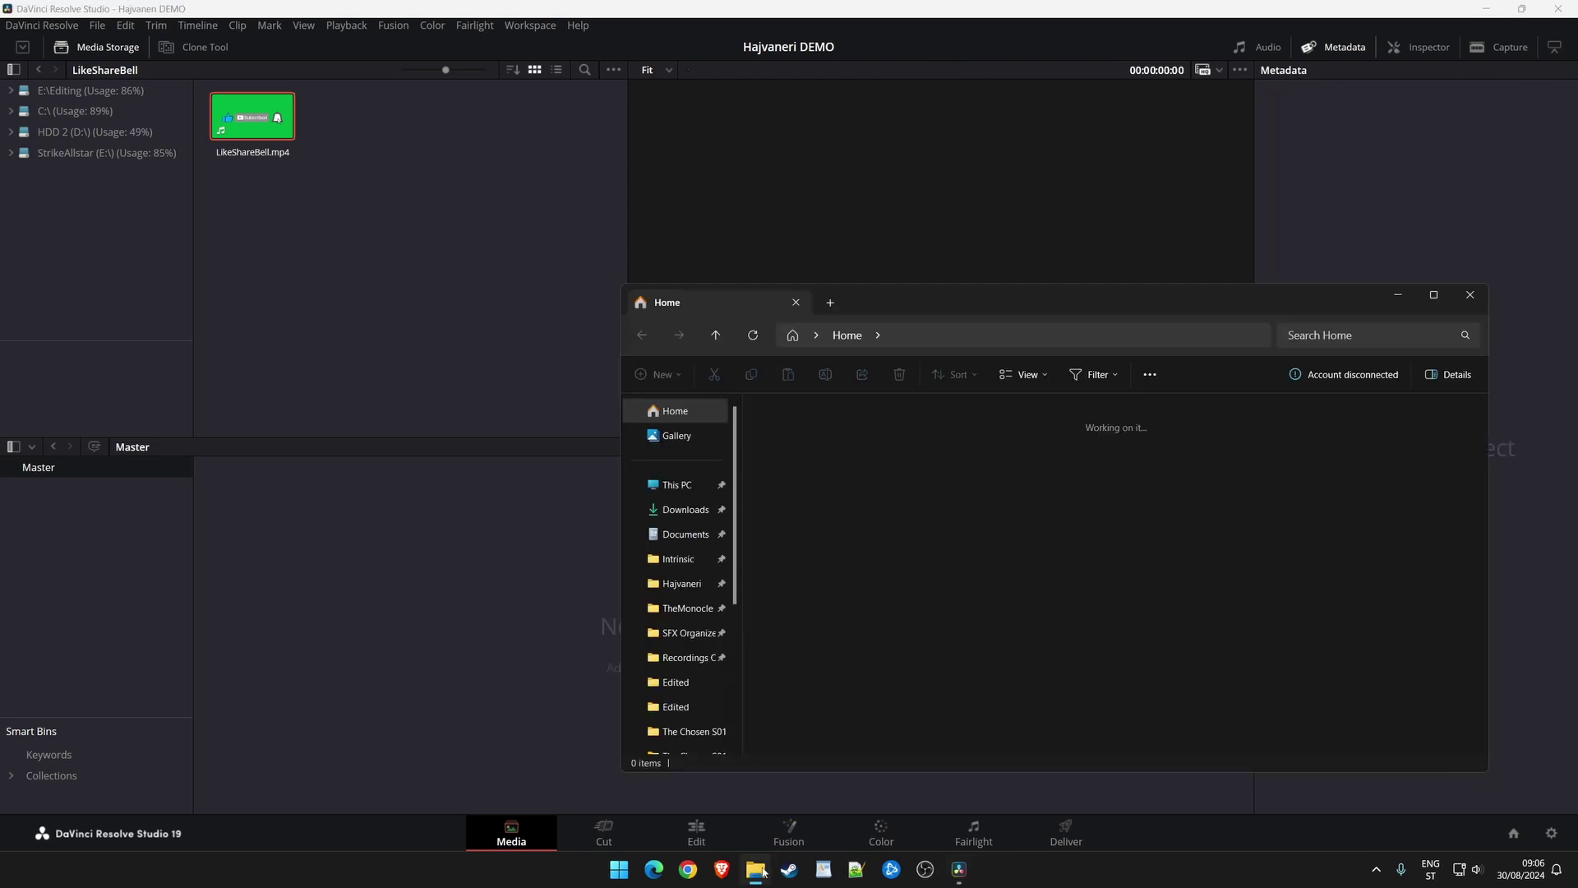
click(677, 484)
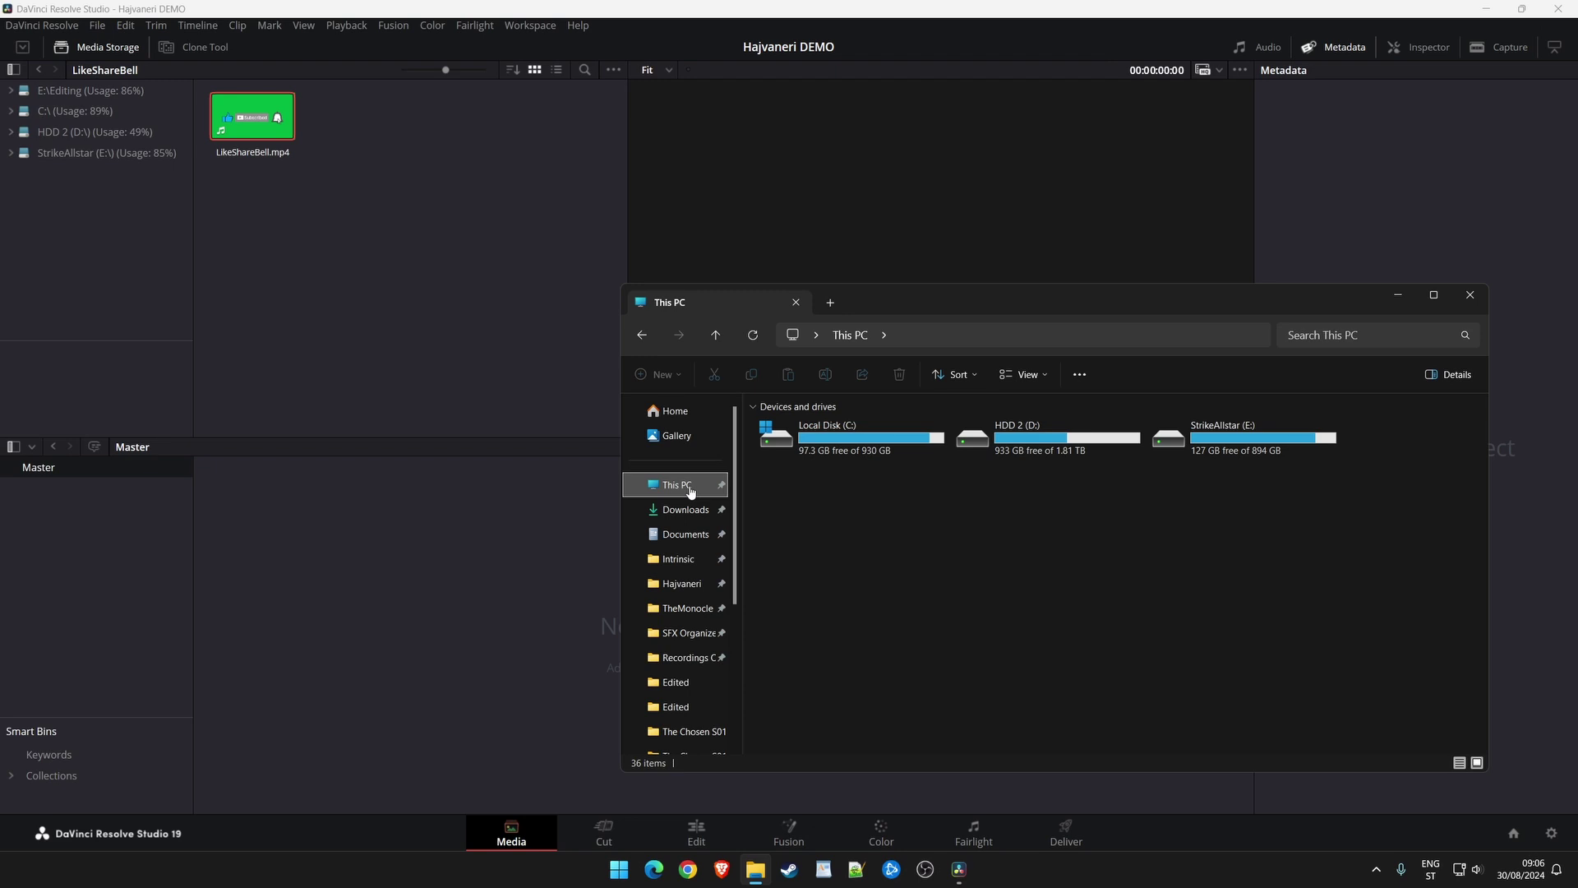
double_click(1028, 444)
double_click(841, 521)
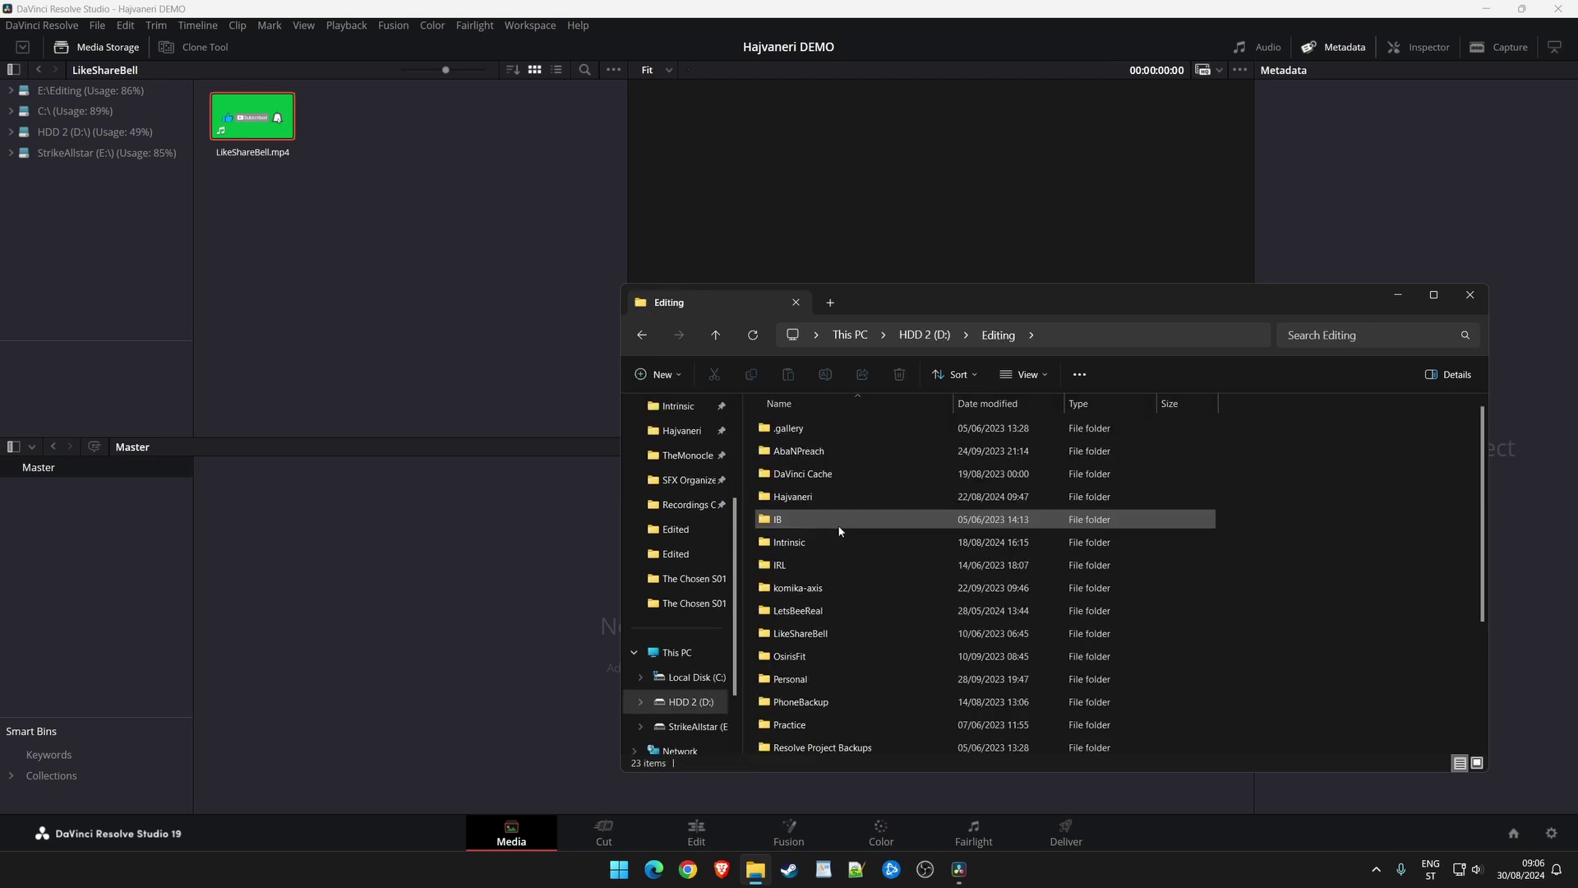
mouse_move(798, 639)
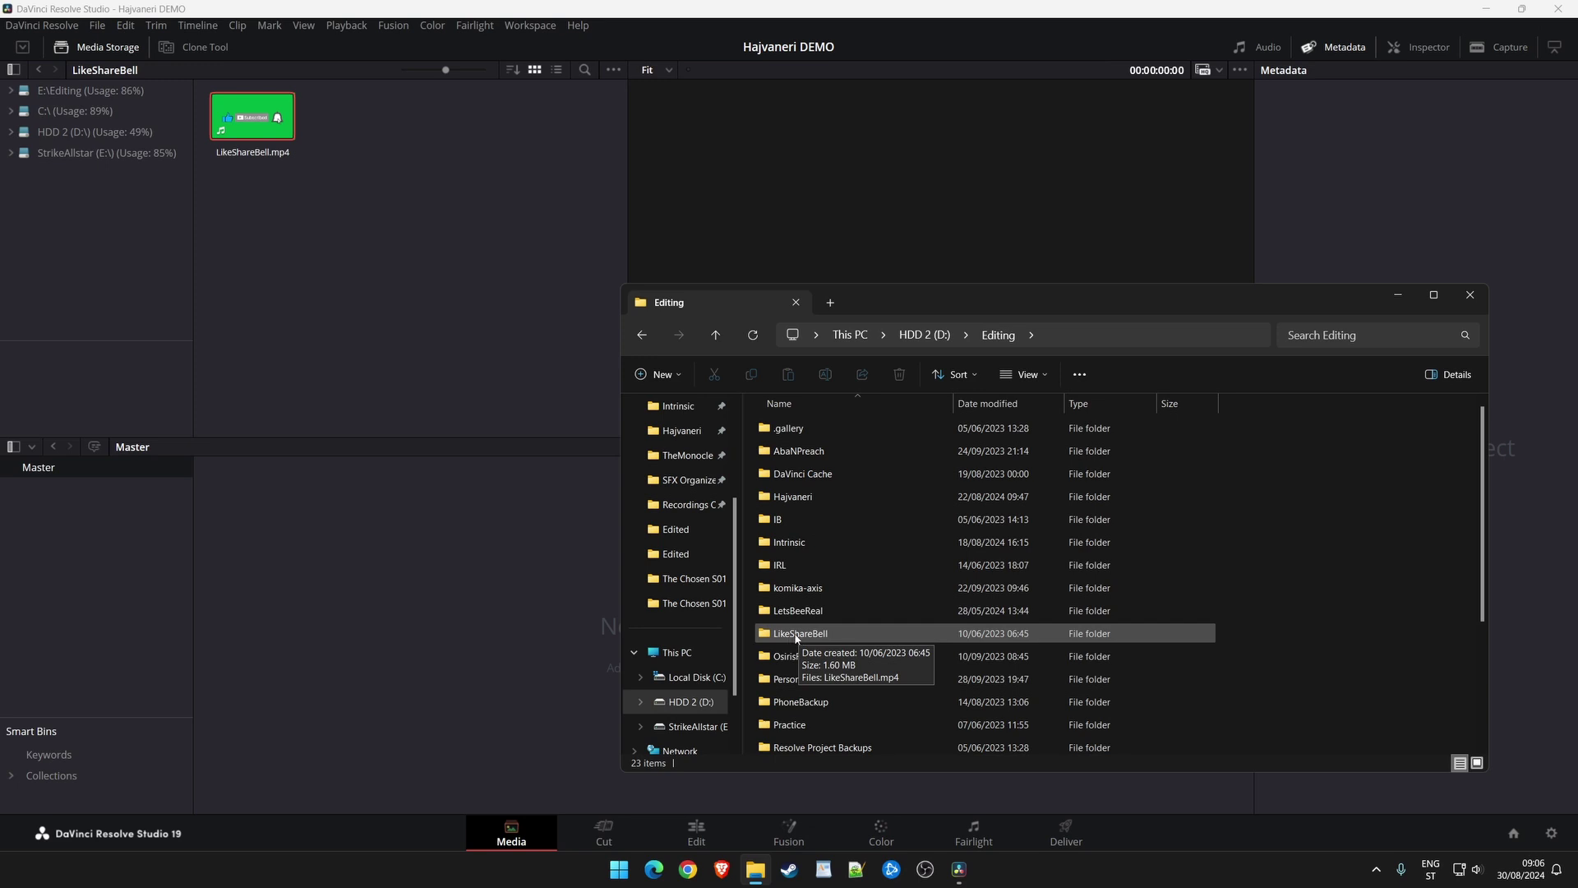
drag(797, 638, 117, 570)
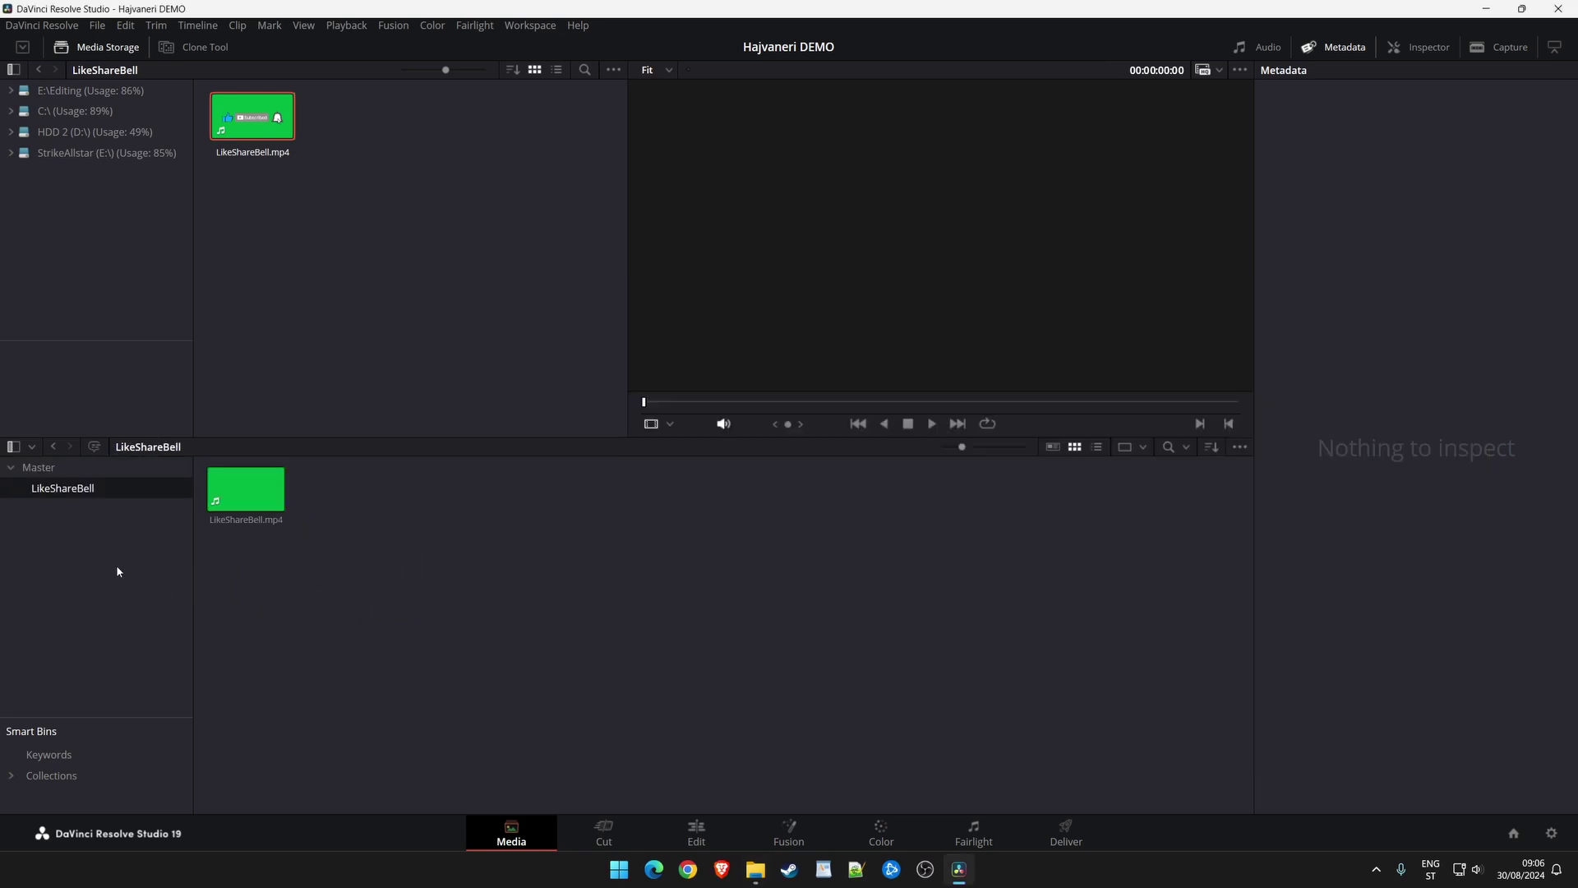
Check the clip inside the LikeShareBell bin, then delete that bin from Master.
click(112, 468)
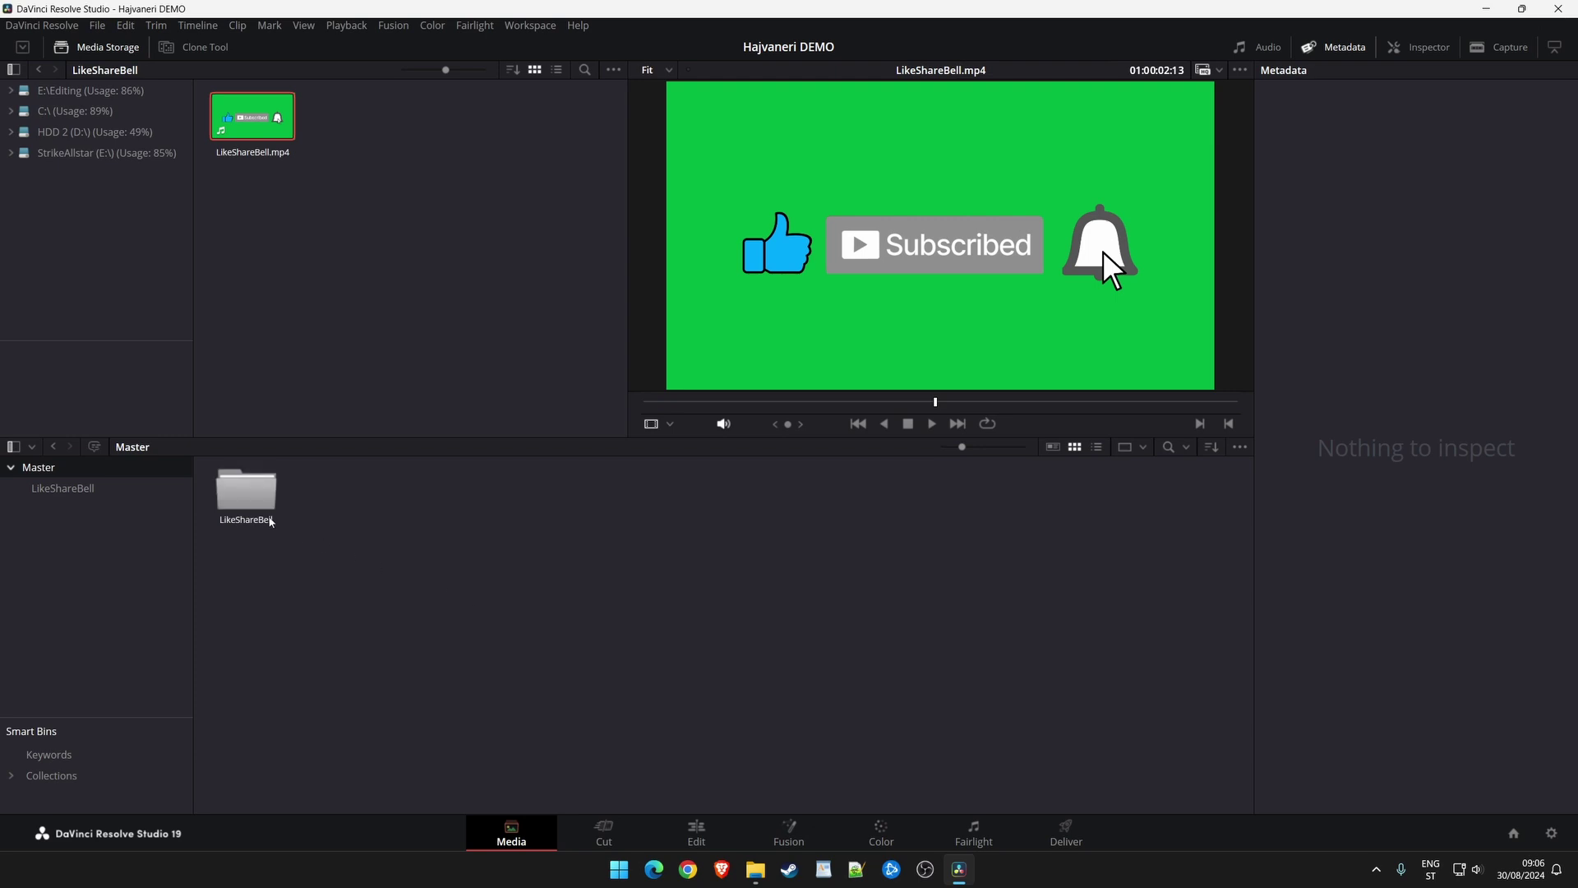
double_click(255, 514)
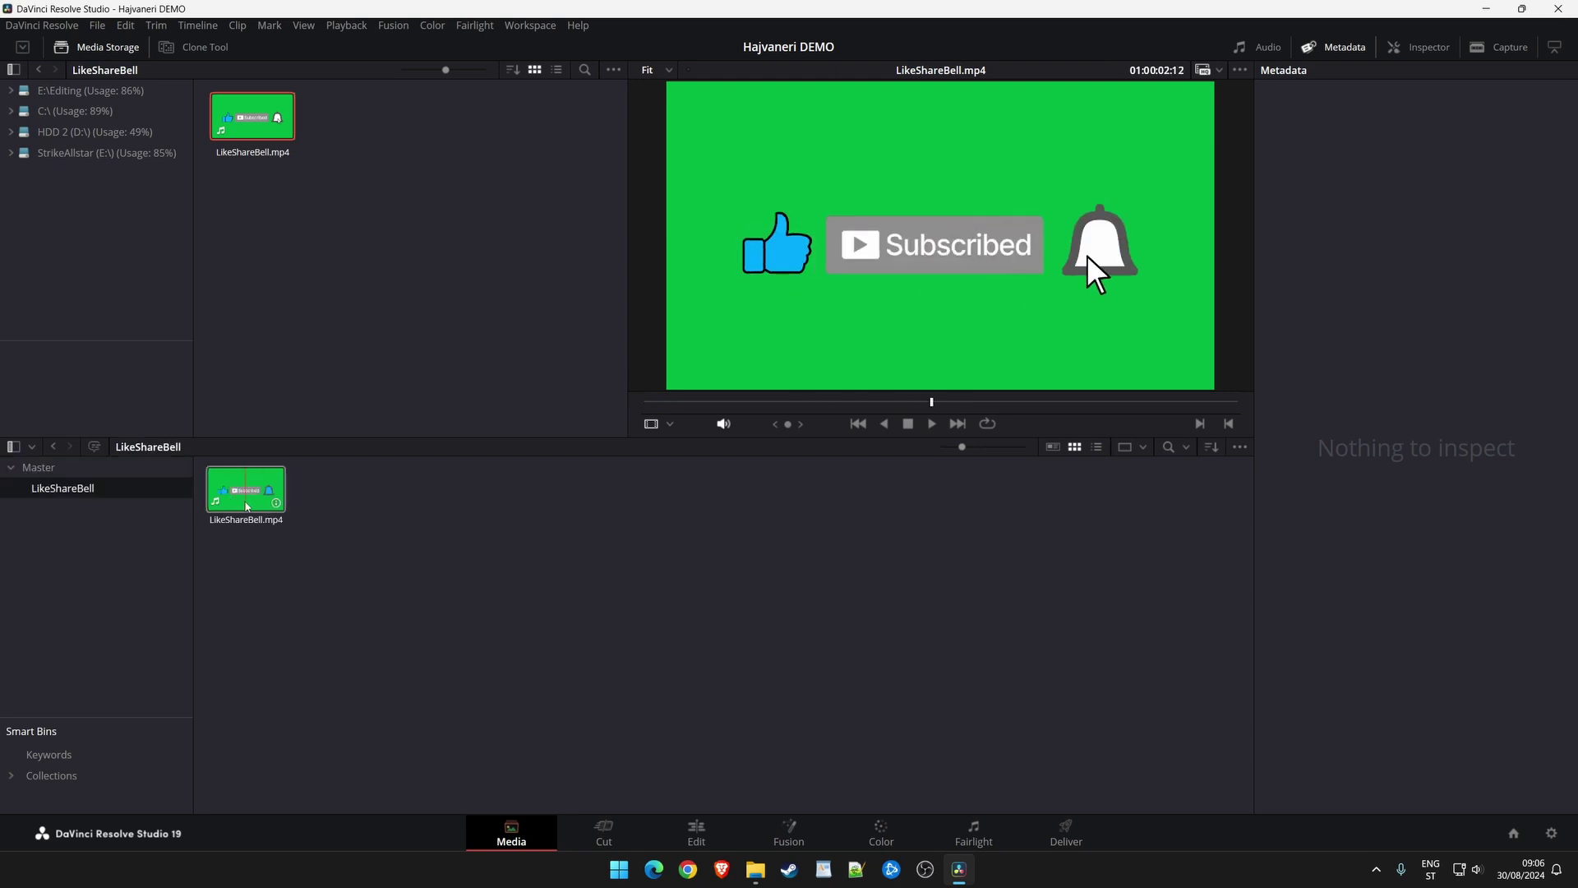
click(140, 469)
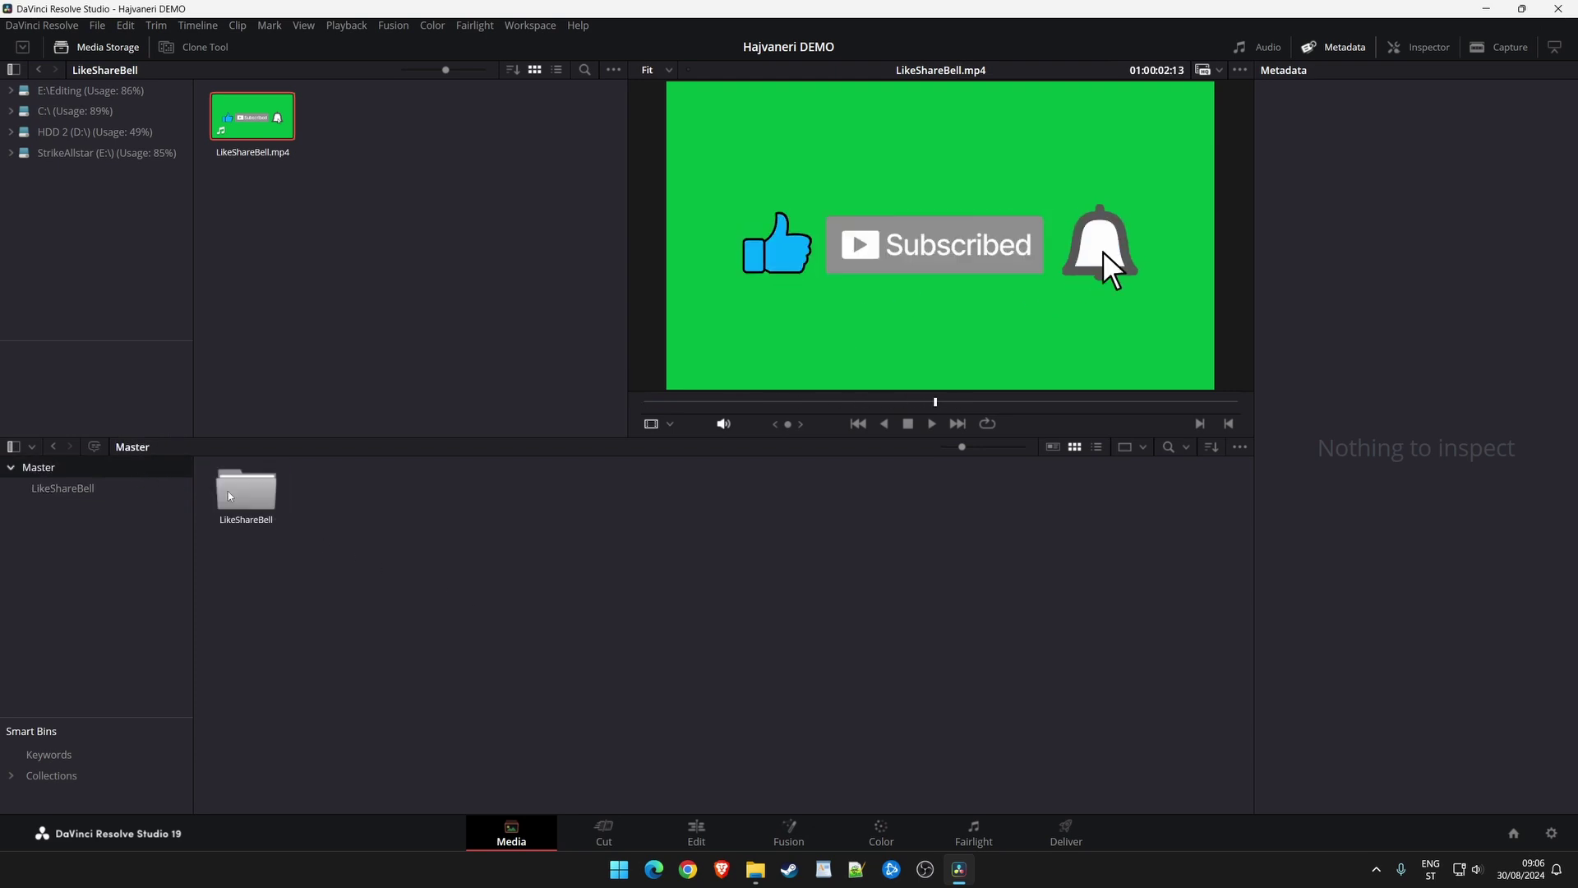
key(Delete)
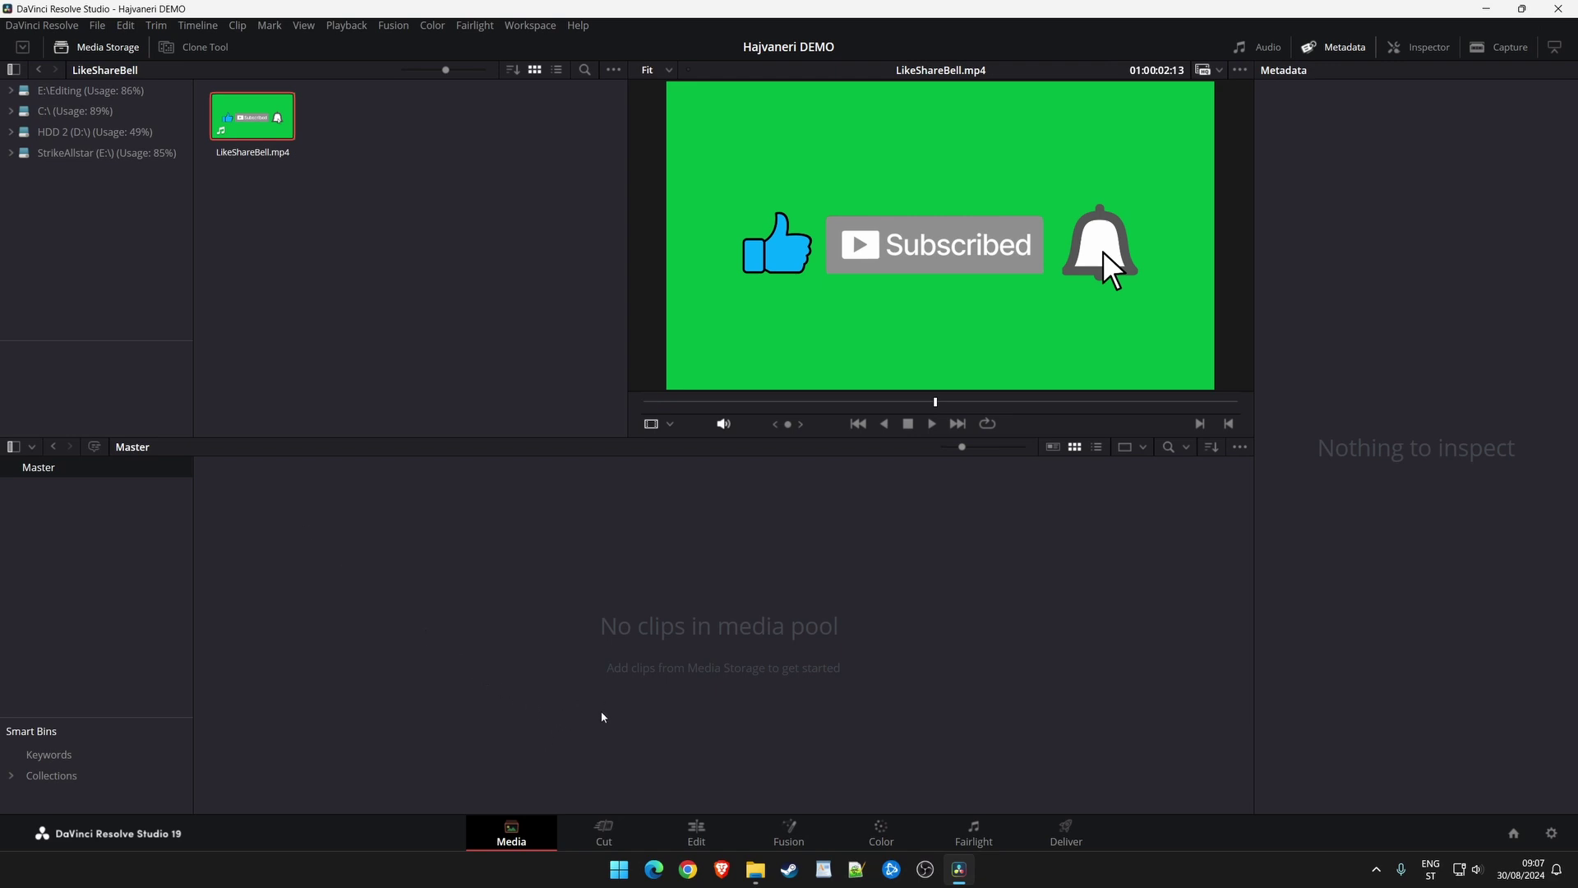
On the Cut page, drag LikeShareBell.mp4 in from Explorer, undo it with Ctrl+Z, then press Shift+4 for Edit.
click(605, 830)
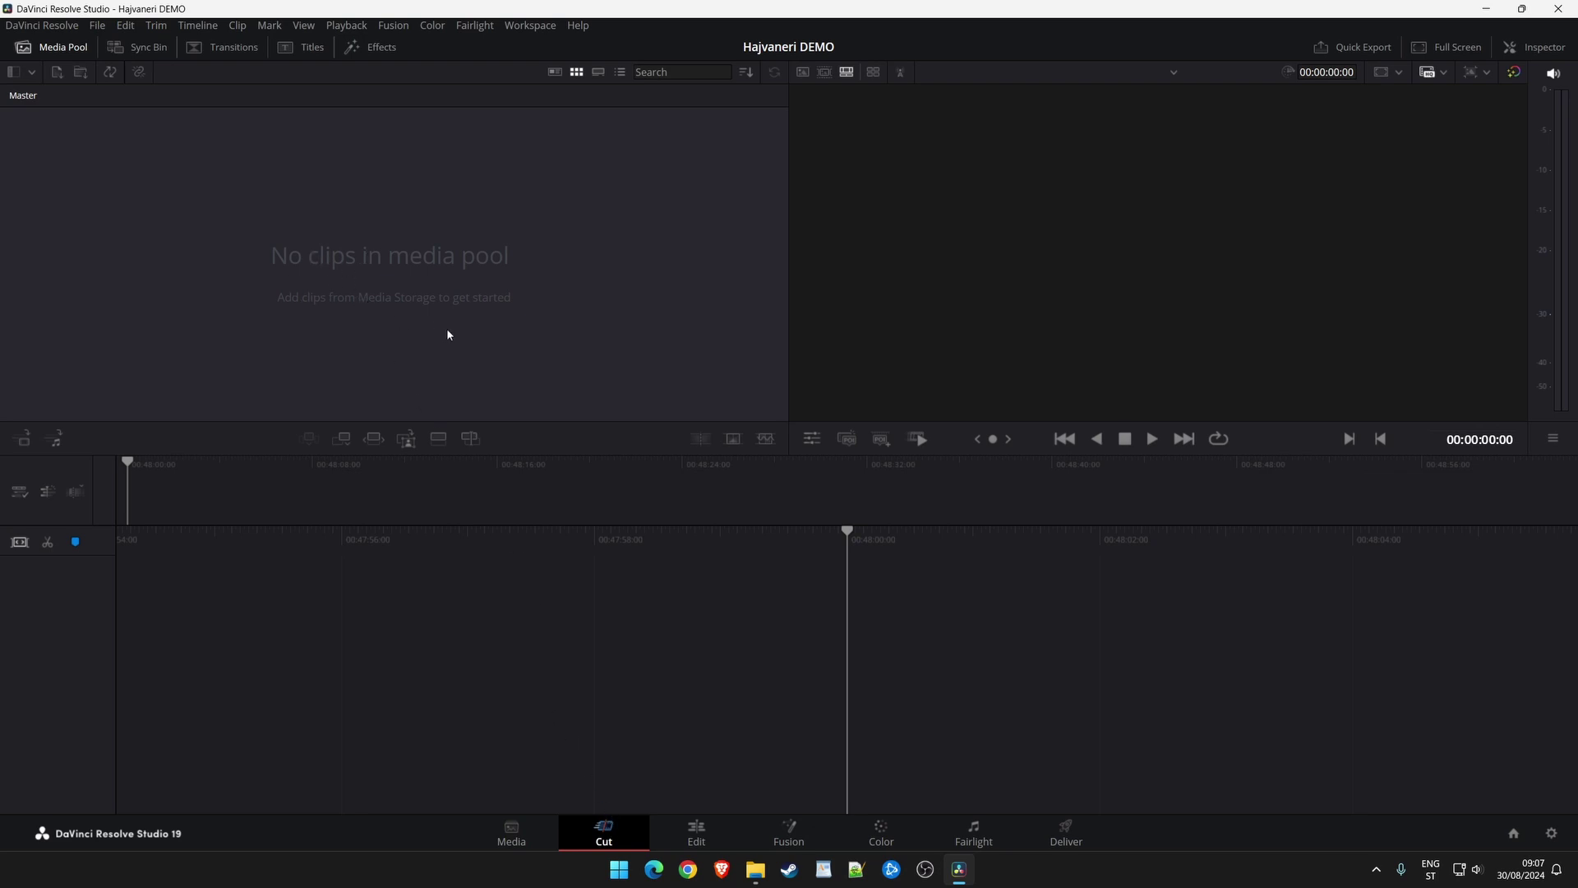
click(755, 869)
double_click(822, 631)
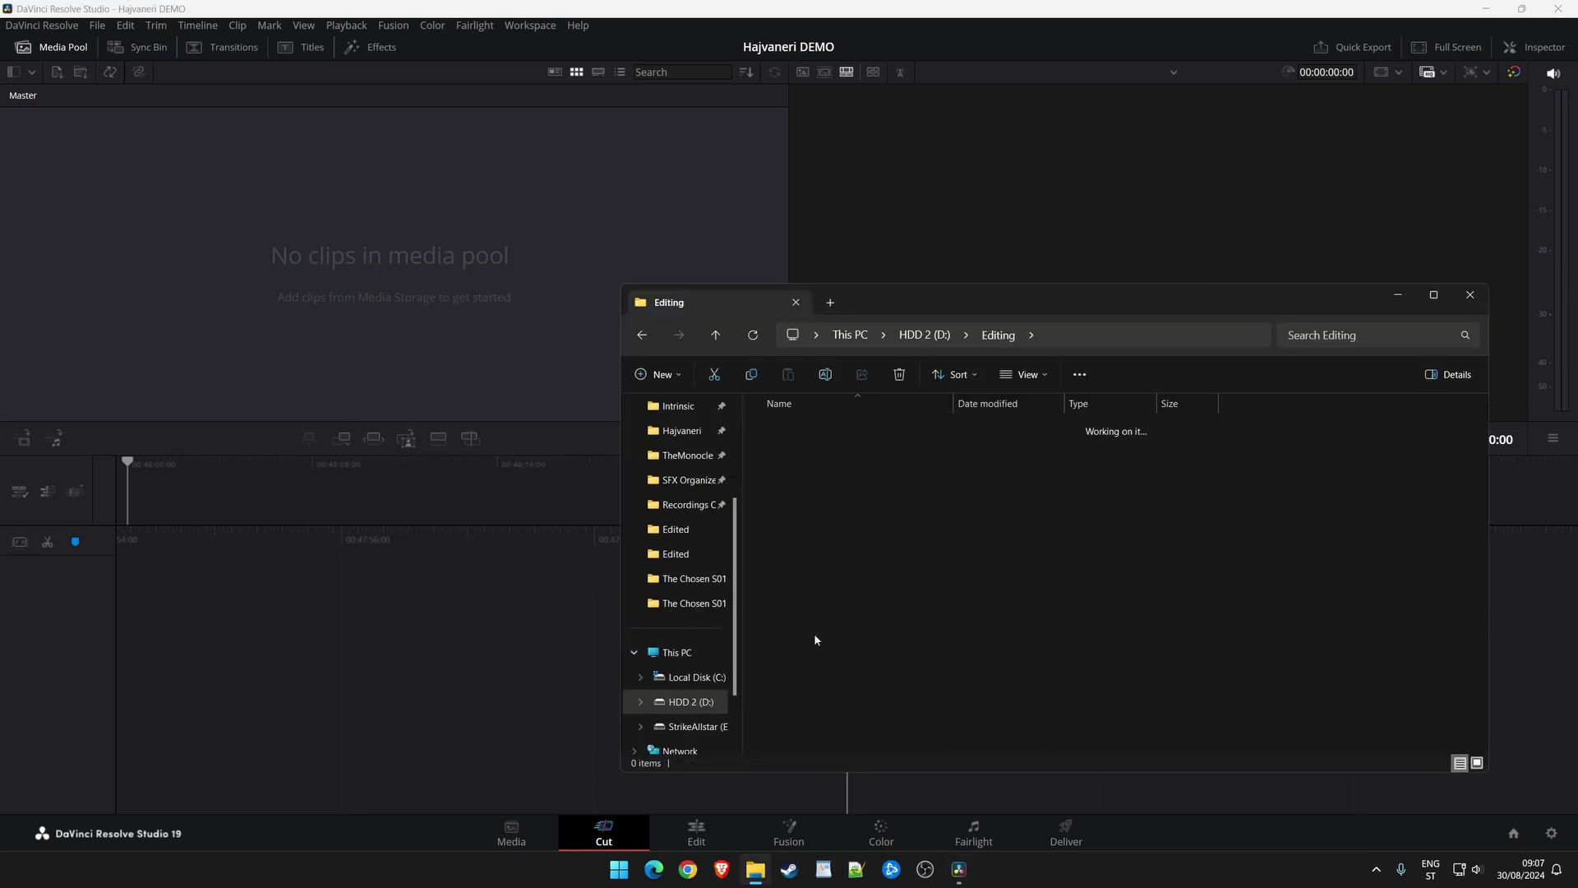
drag(811, 483, 359, 273)
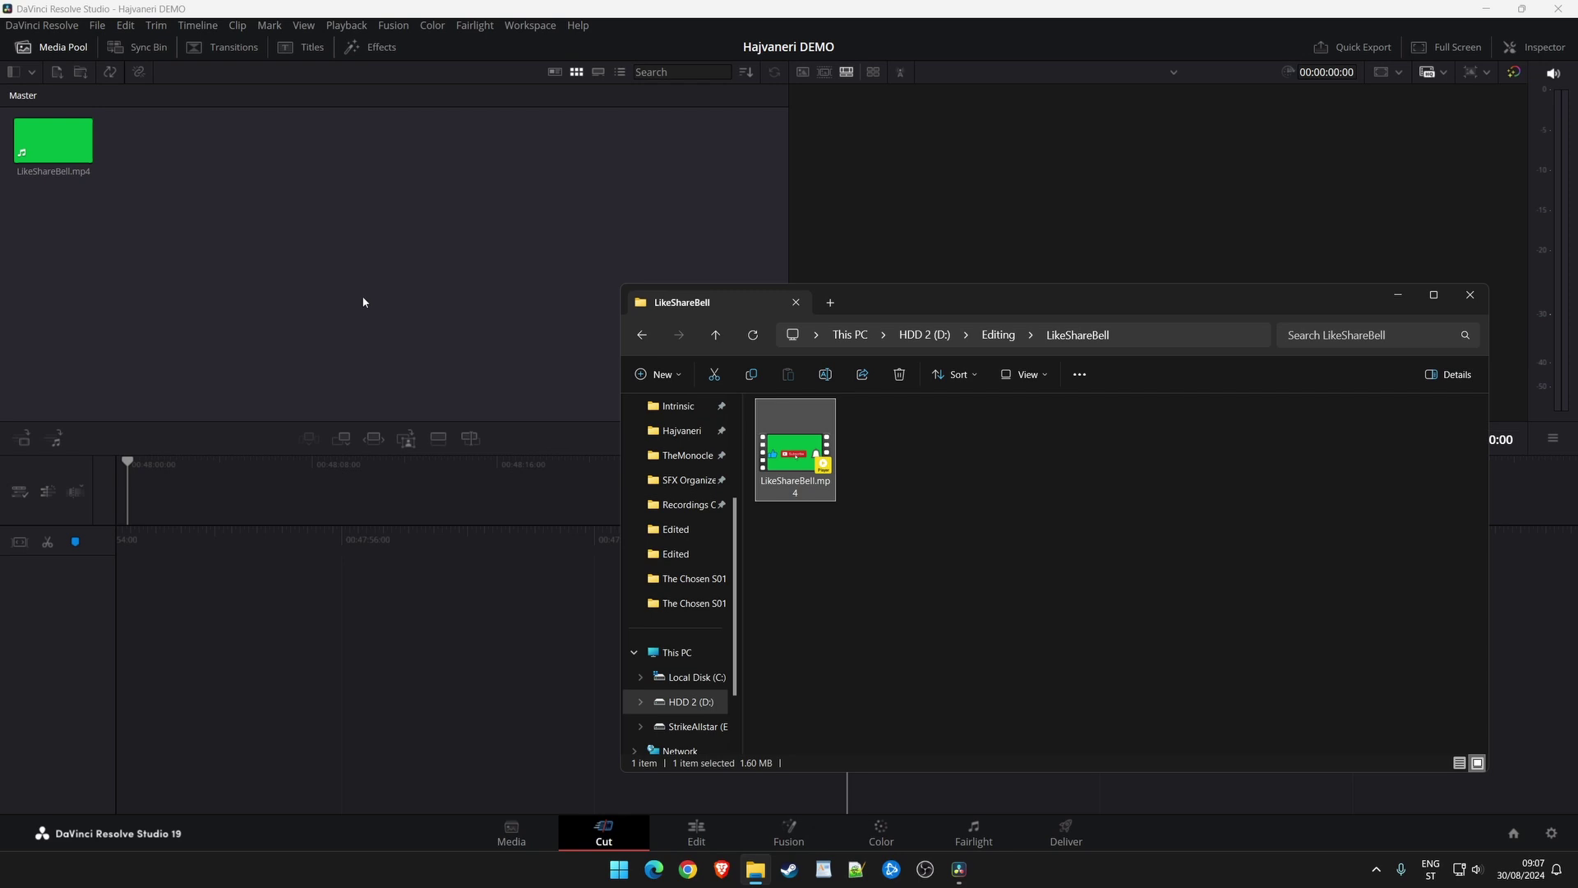
click(364, 302)
key(ctrl+z)
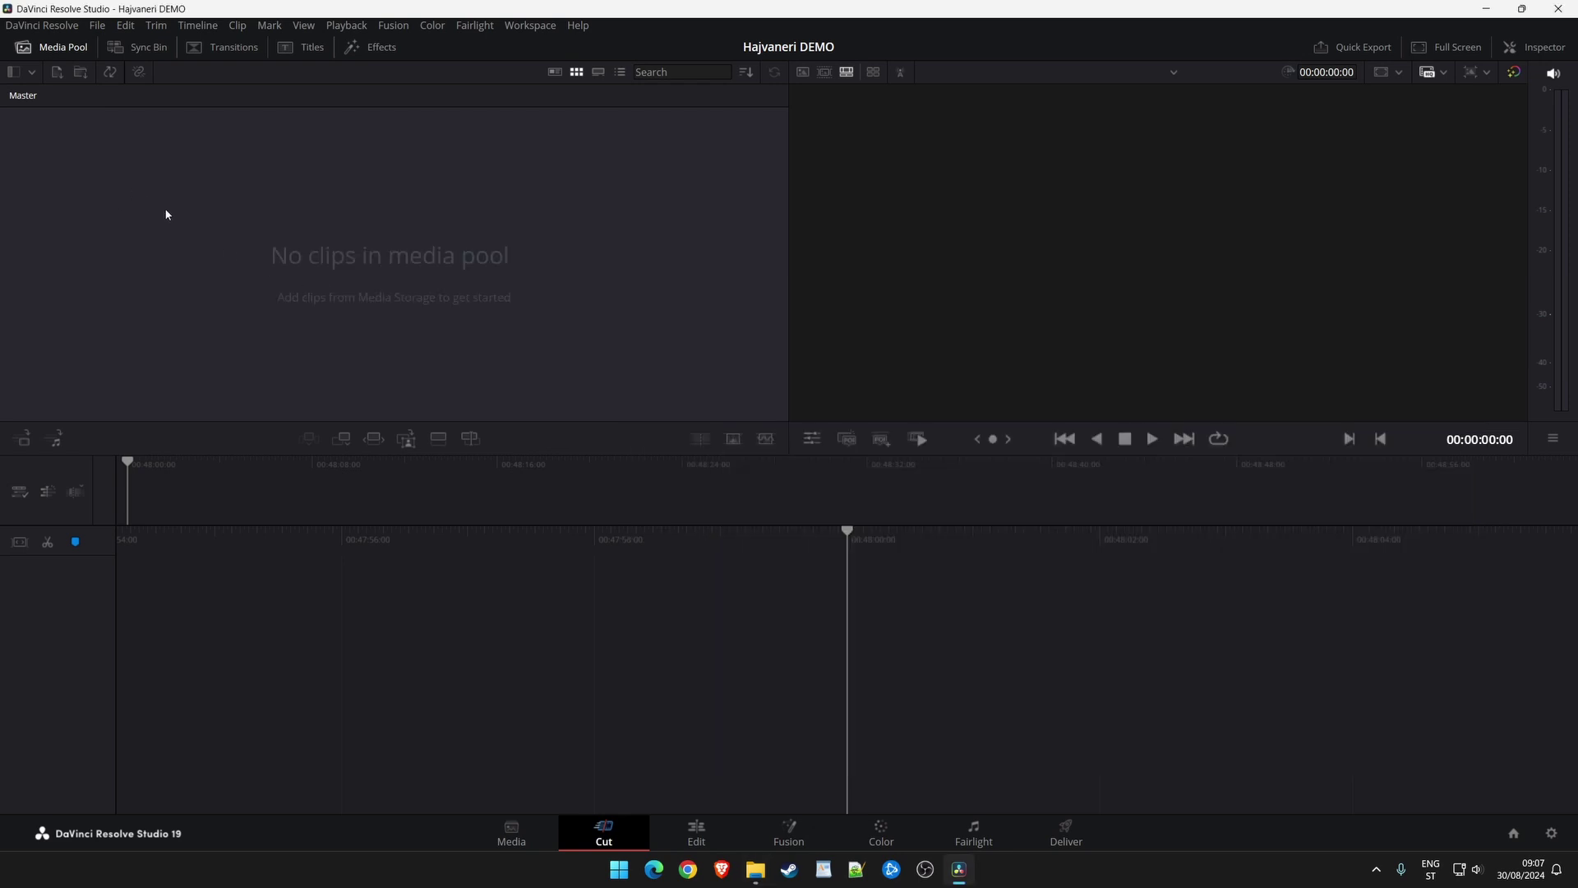
key(shift+4)
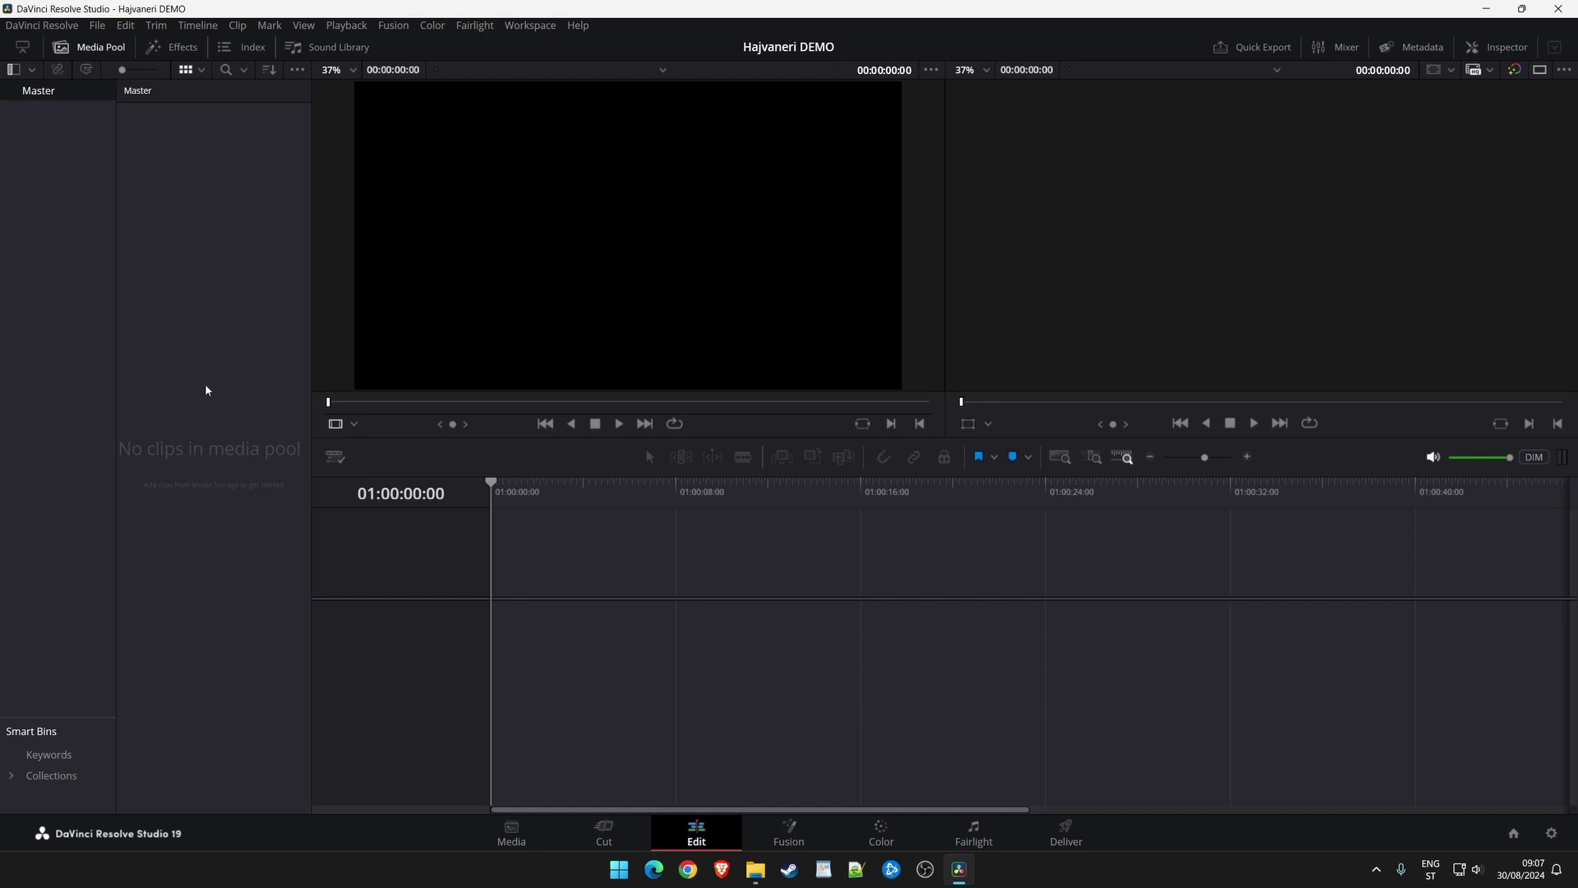
Drag the LikeShareBell folder from Explorer's Editing folder into the Media Pool, then show Media.
key(alt+Tab)
key(BackSpace)
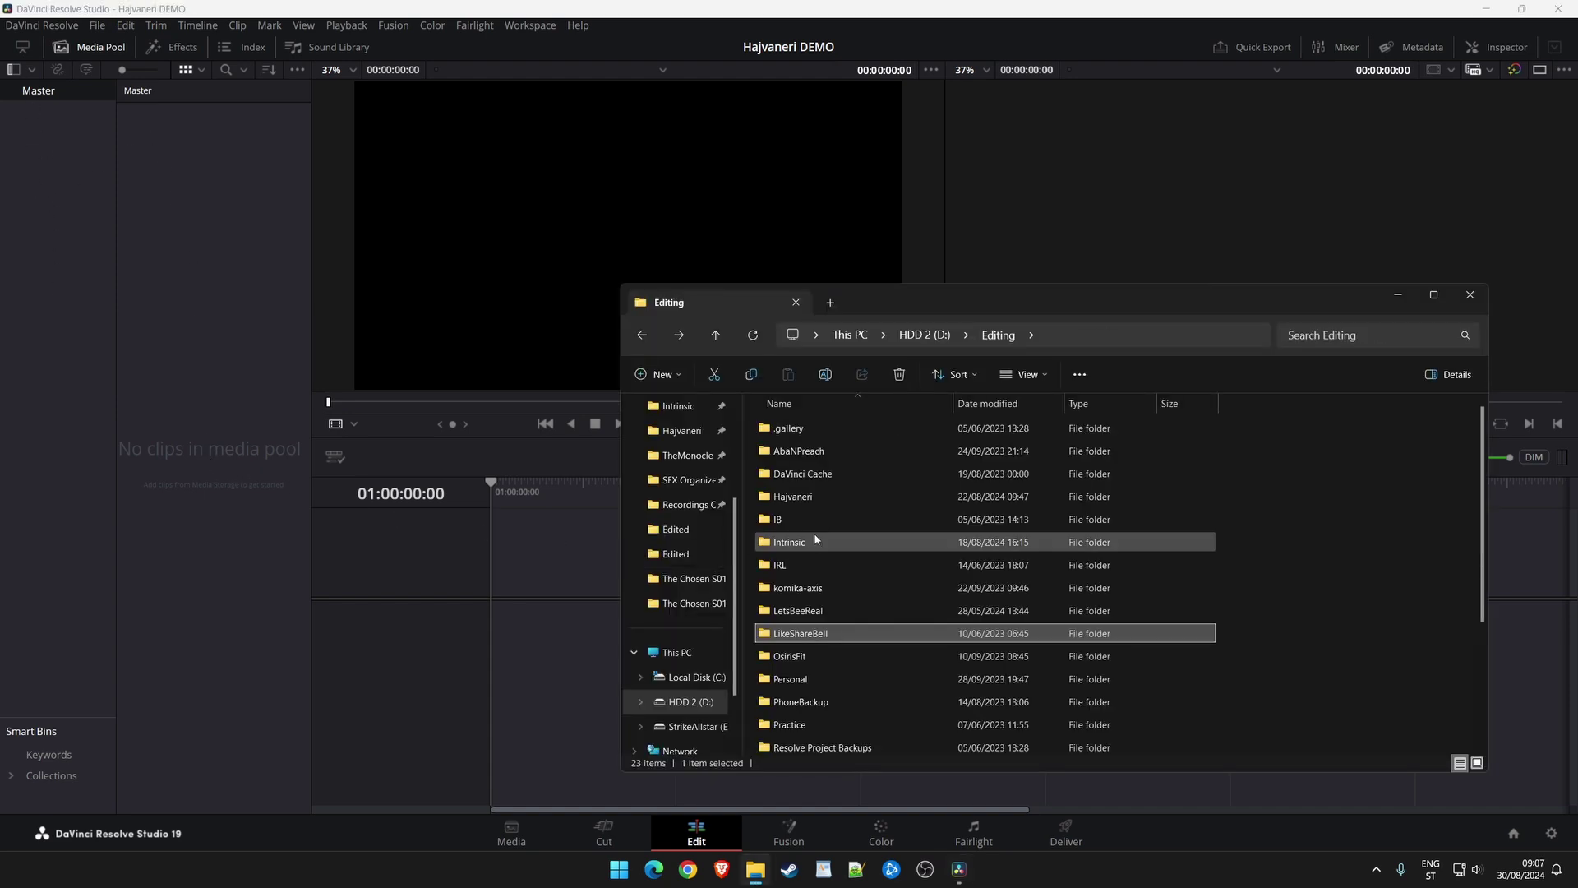
mouse_move(802, 633)
mouse_down()
mouse_move(179, 451)
mouse_move(89, 129)
mouse_up()
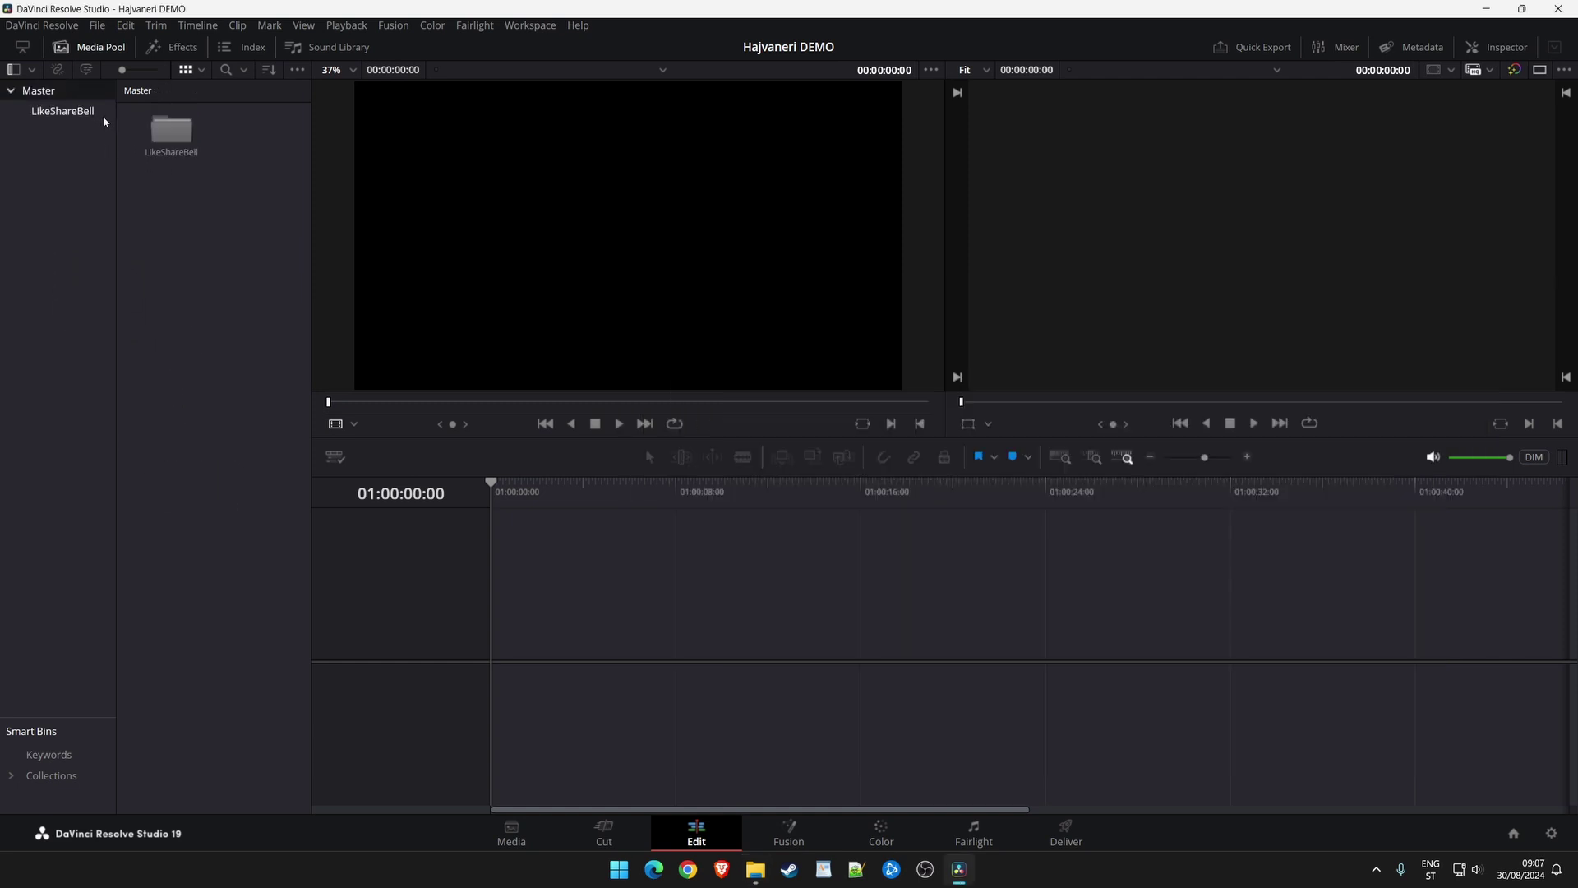
click(511, 832)
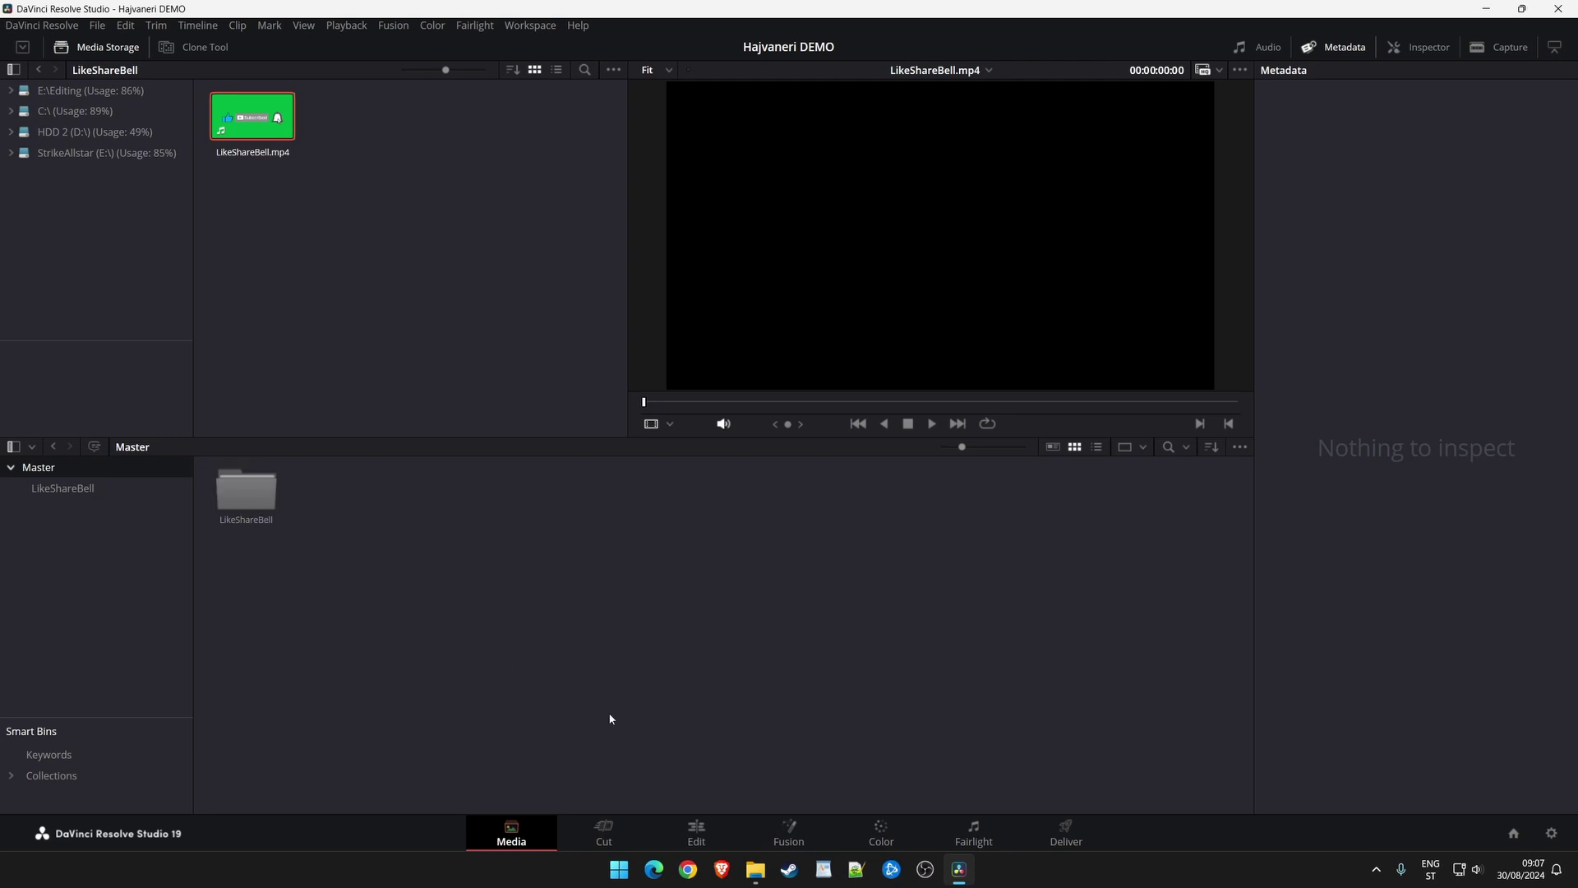
On the Edit page, drag LikeShareBell.mp4 from its bin onto a new Timeline 1 and play it.
click(700, 837)
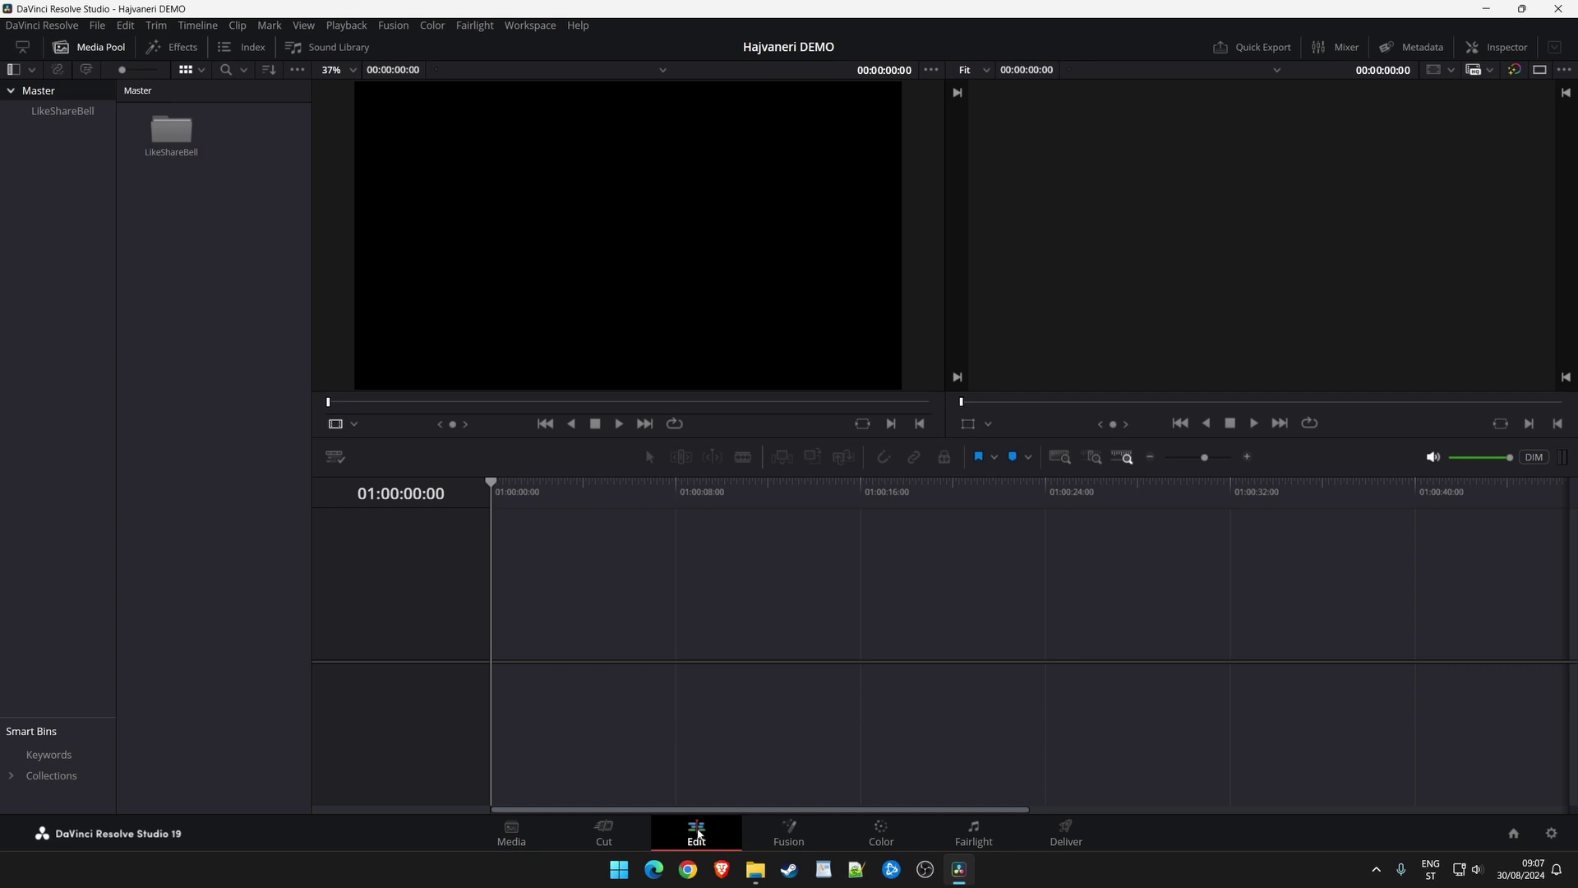
double_click(172, 148)
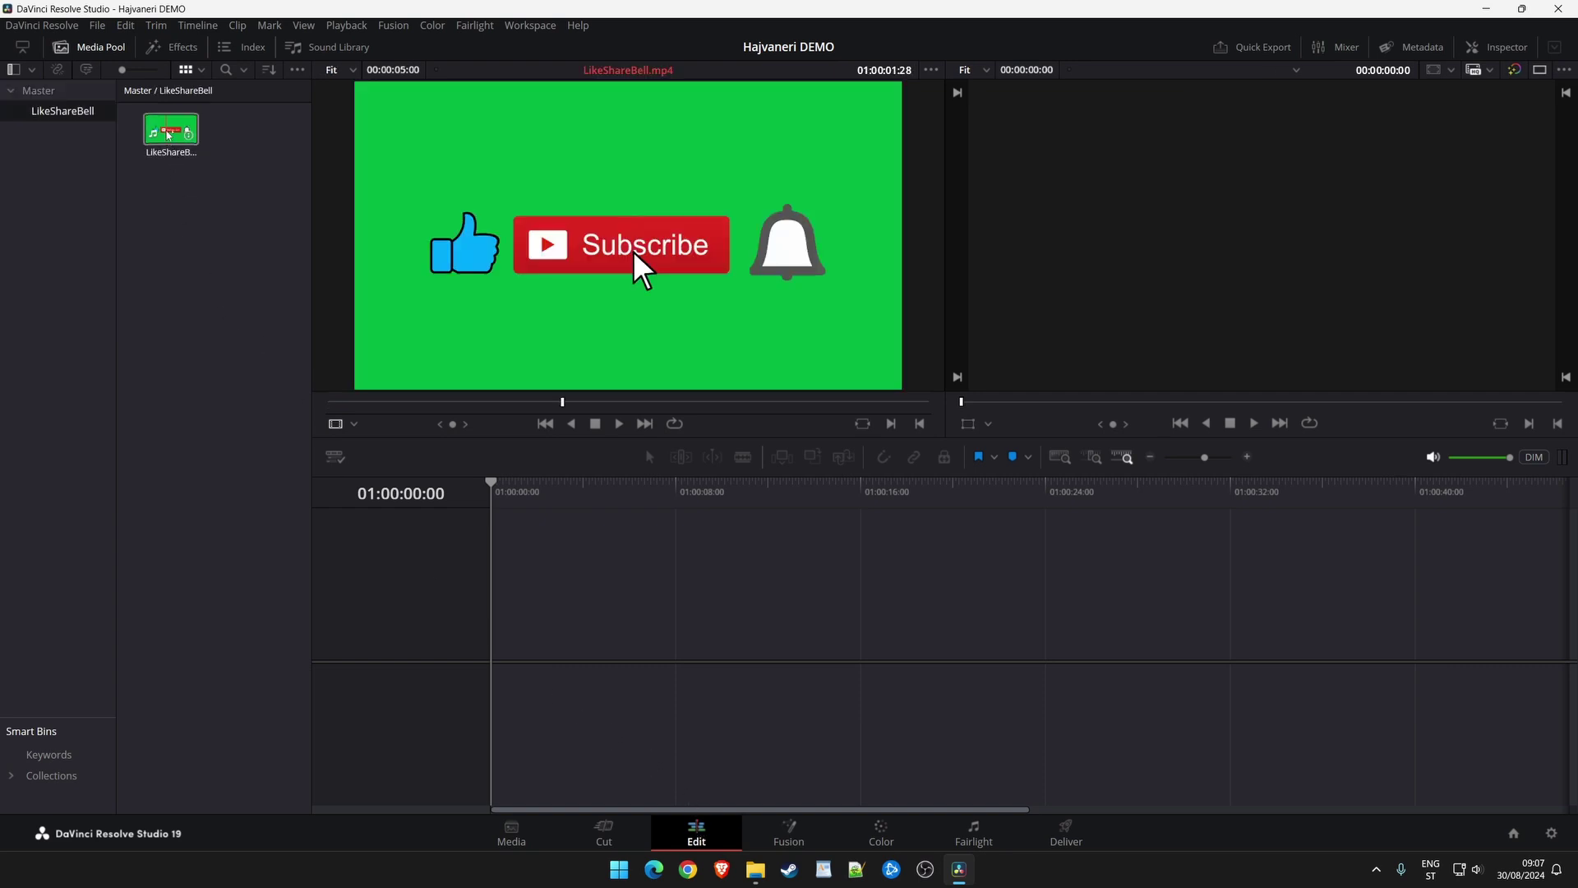
drag(169, 134, 503, 641)
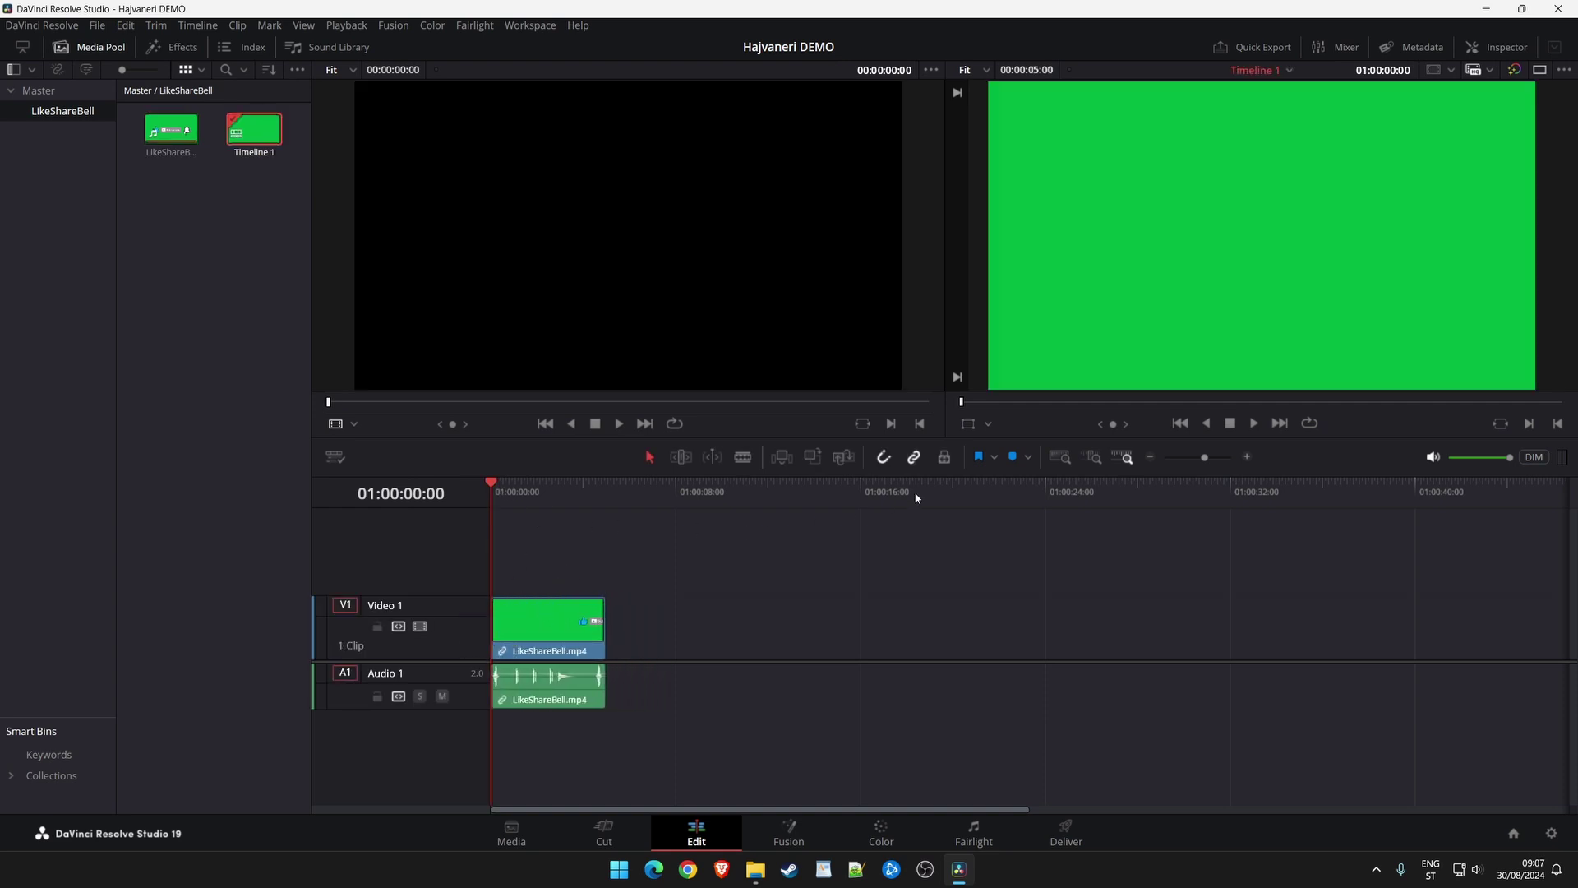
key(space)
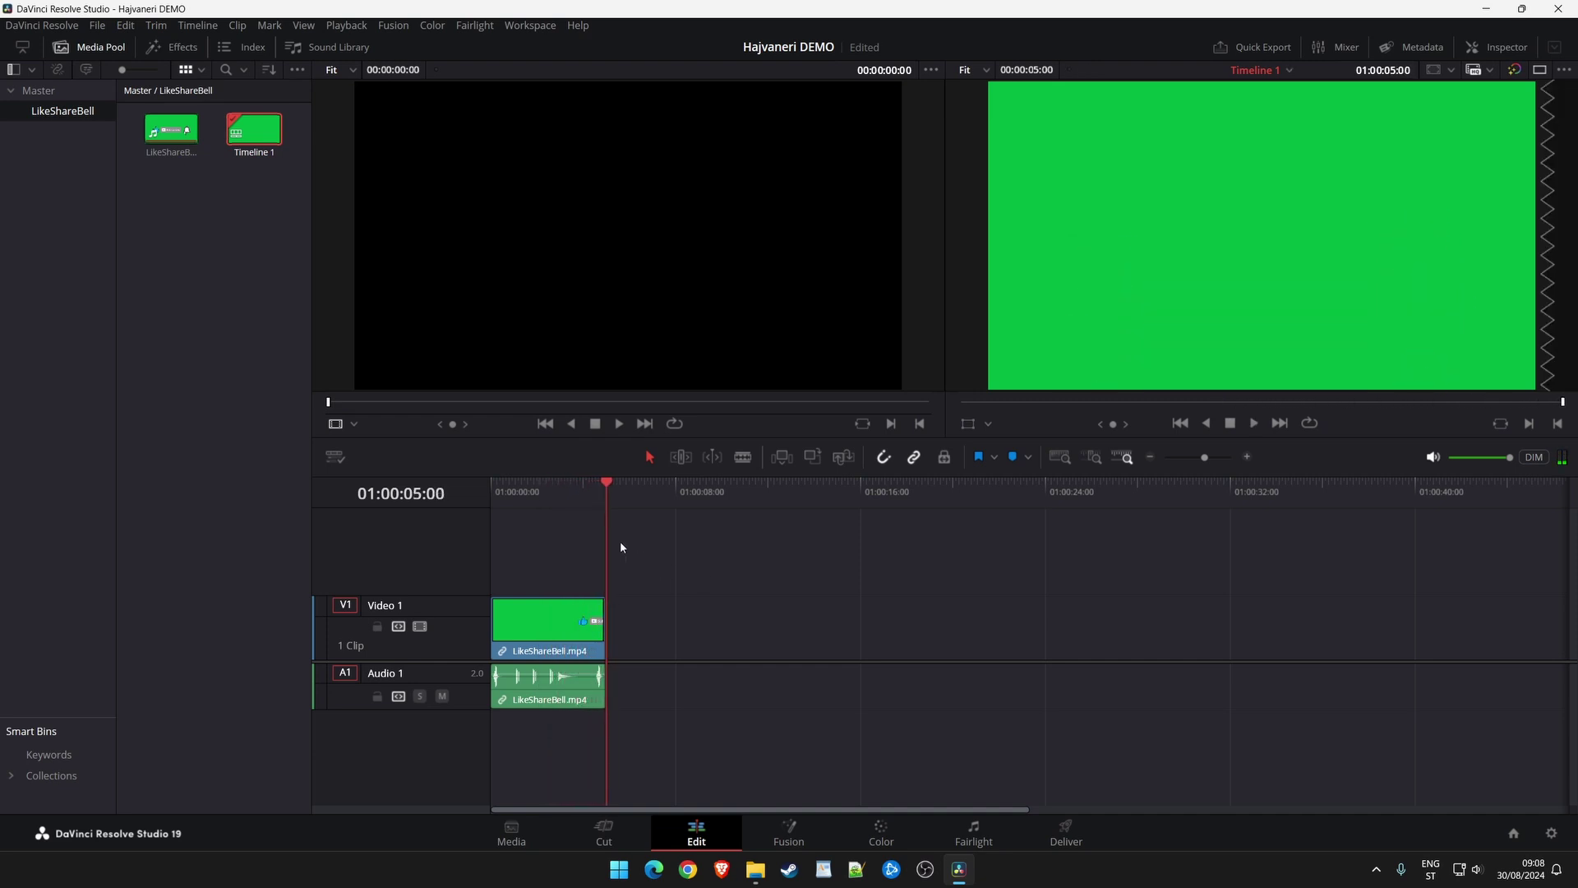
click(536, 835)
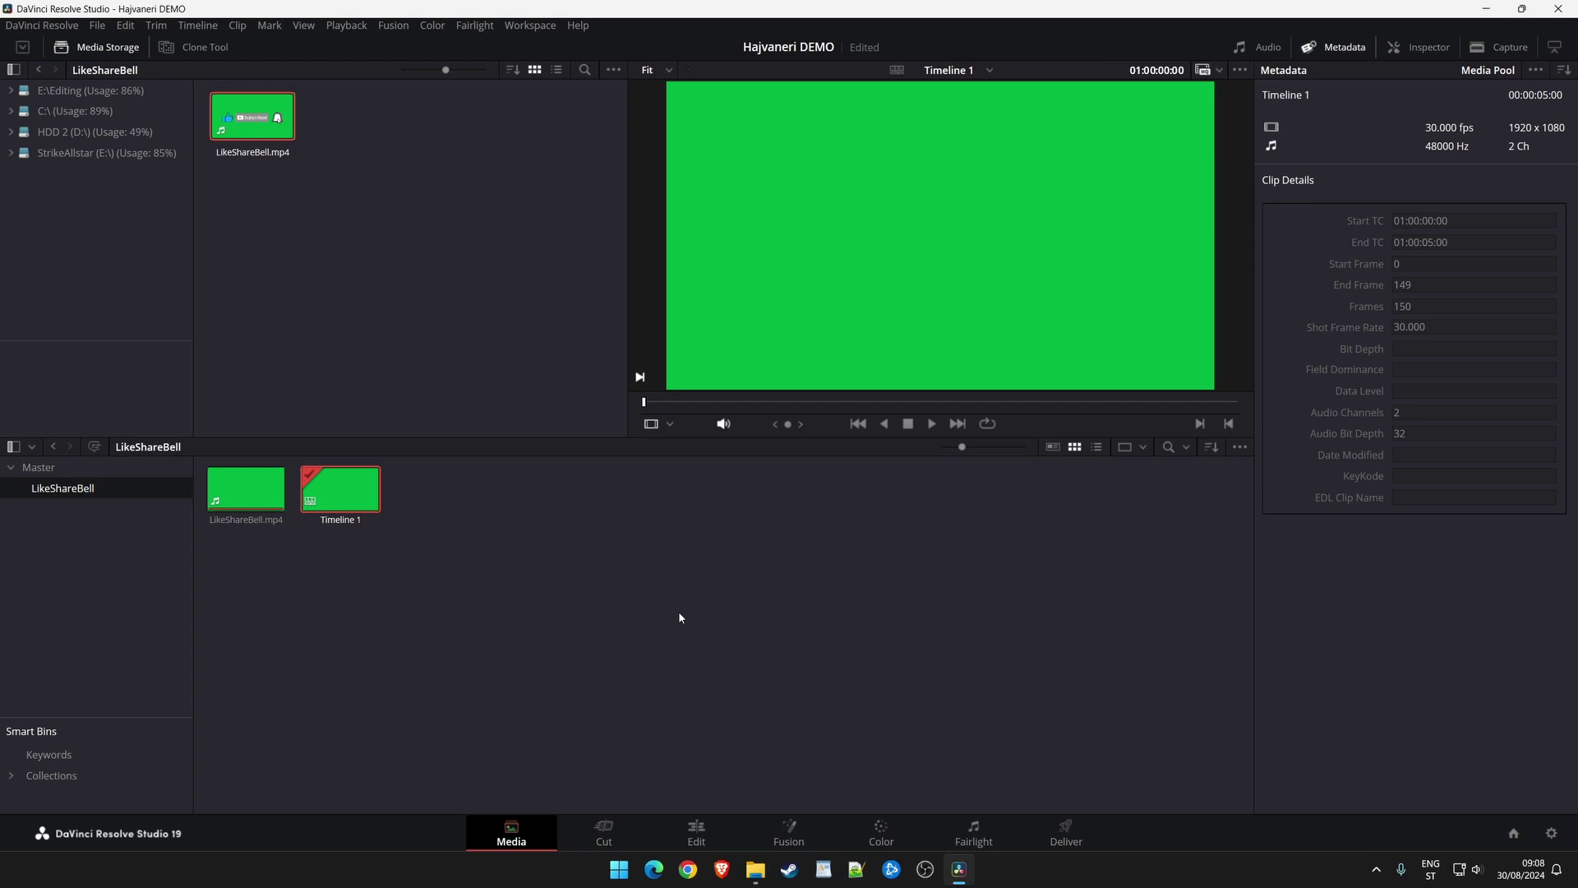
key(shift+4)
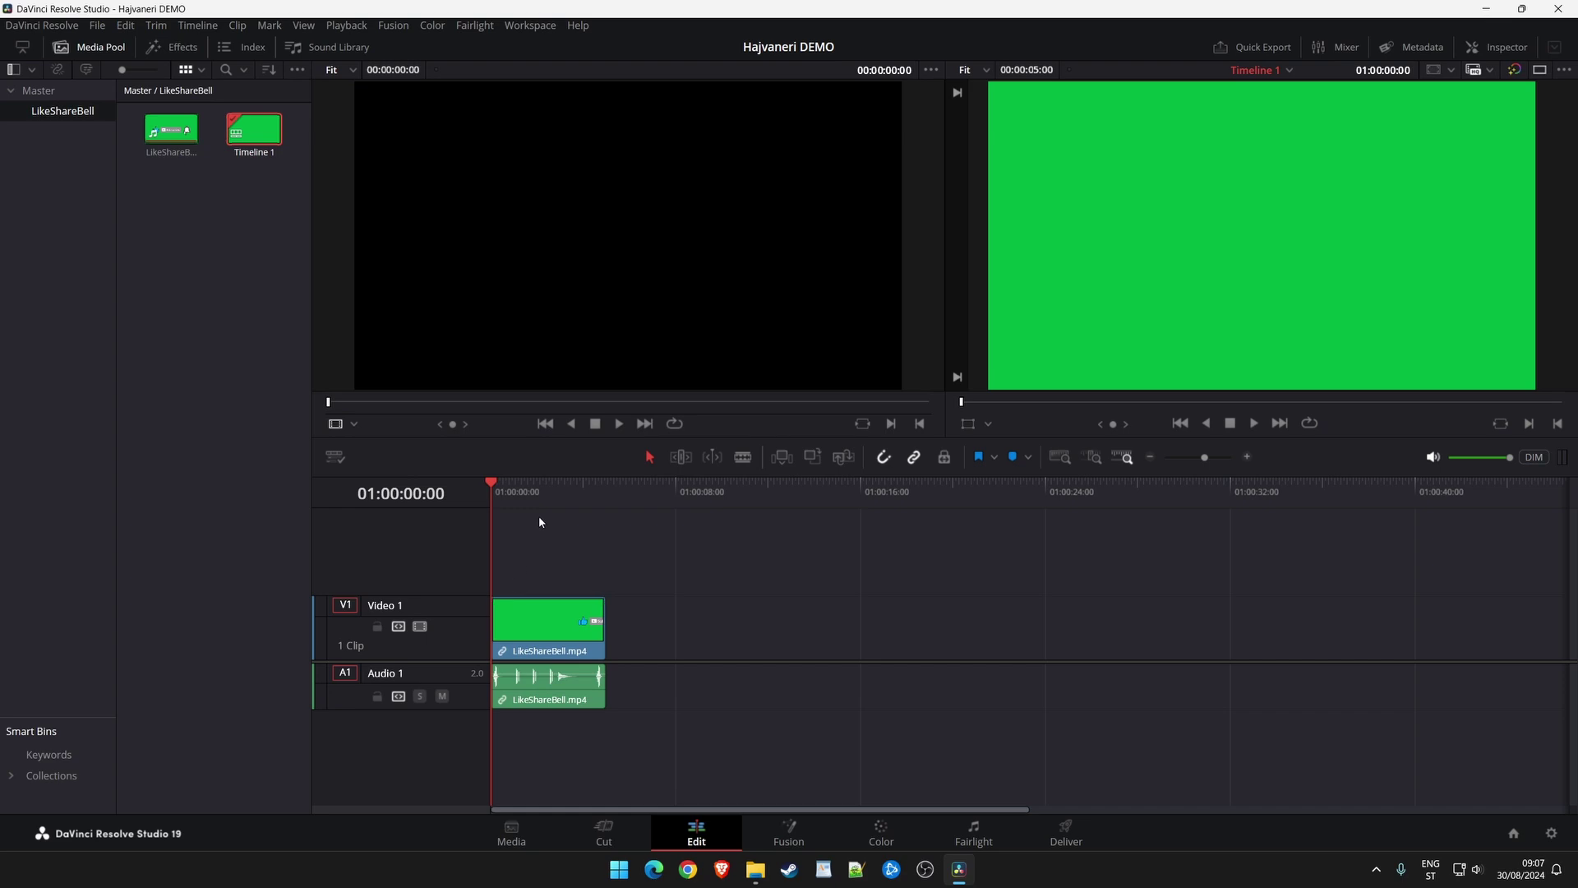
Play Timeline 1 to run the thumbs-up, Subscribe and bell animation in the viewer.
key(space)
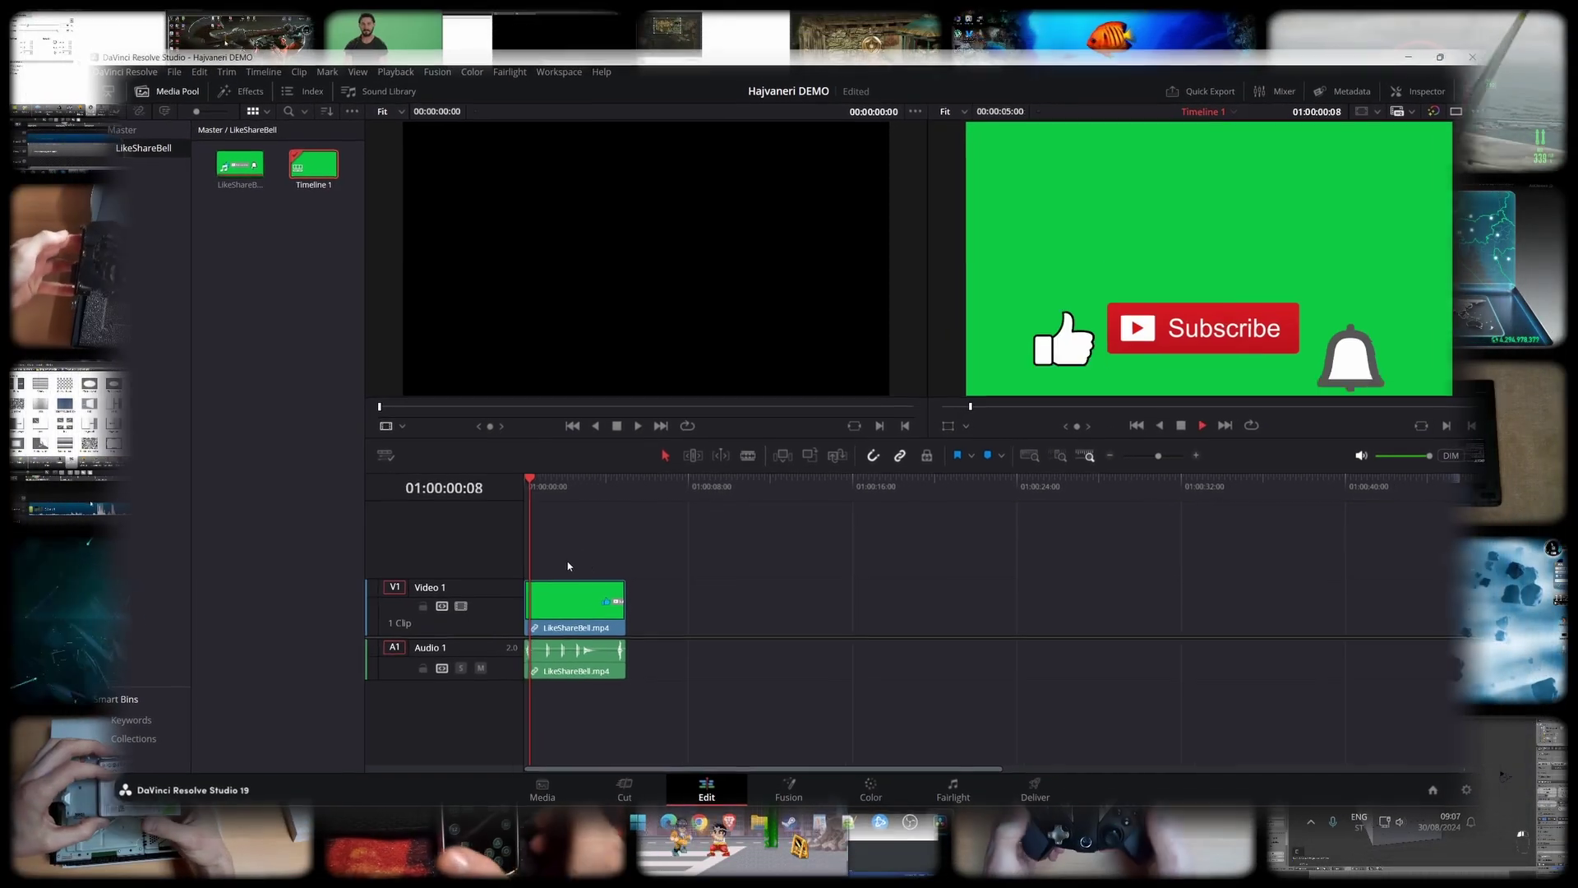